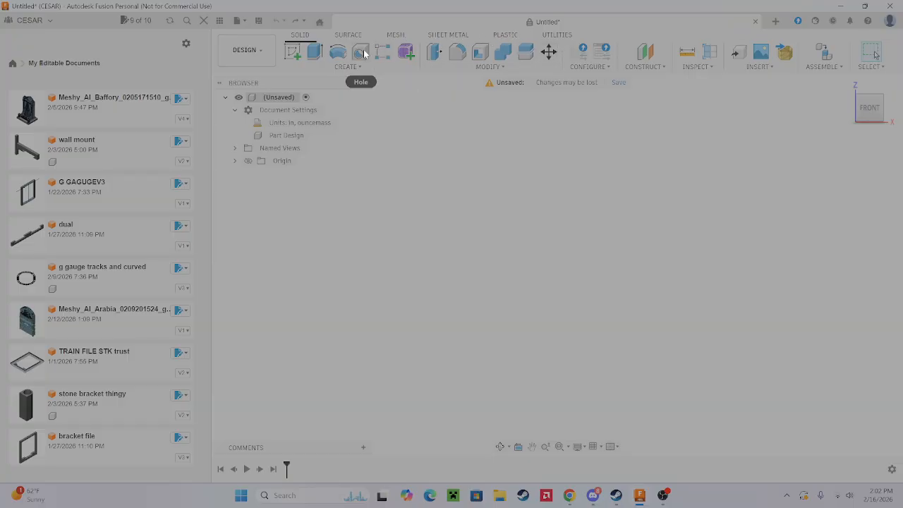
pyautogui.click(344, 66)
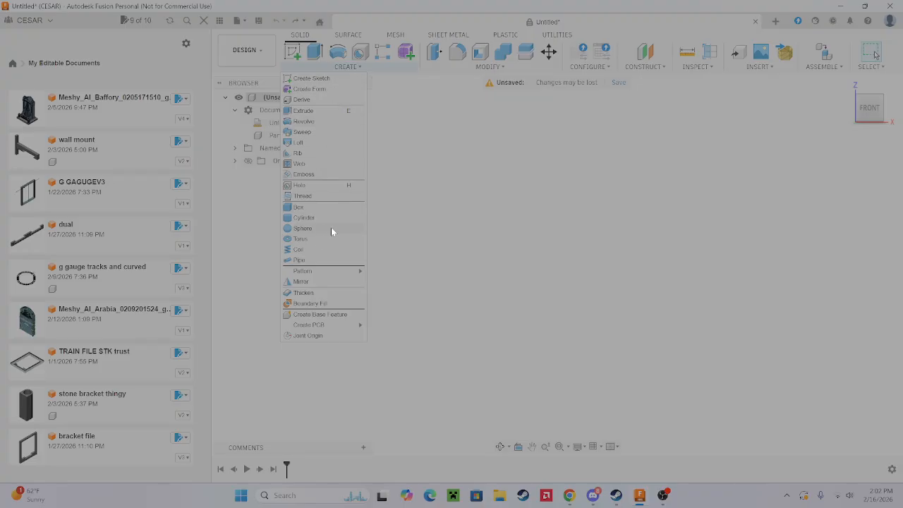
pyautogui.click(467, 67)
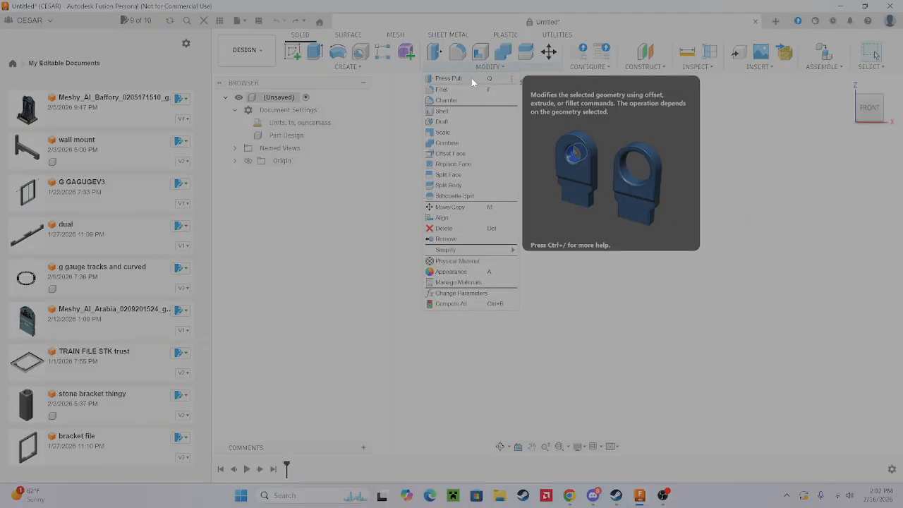
pyautogui.click(589, 67)
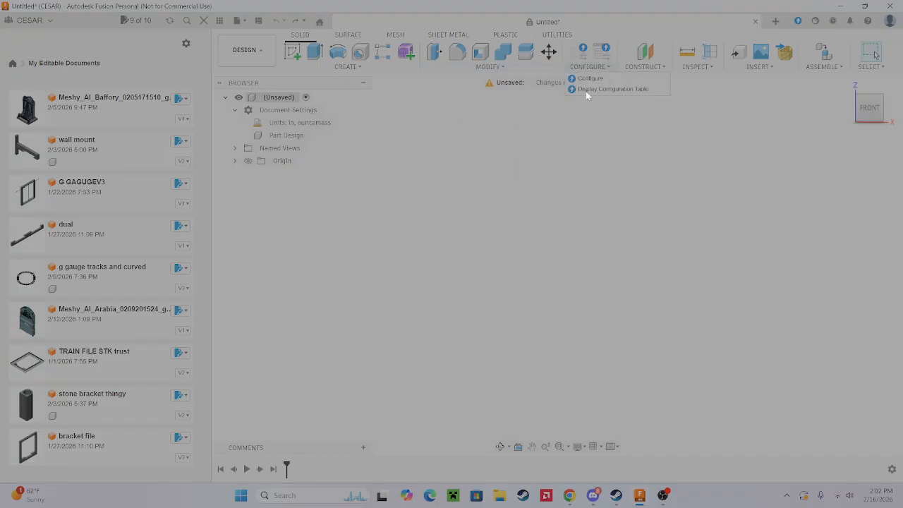
pyautogui.moveTo(430, 67)
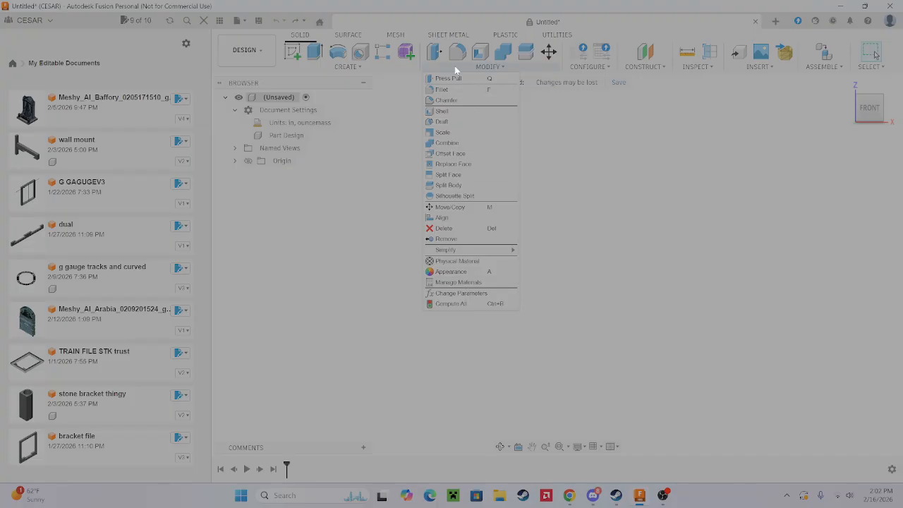
pyautogui.moveTo(358, 67)
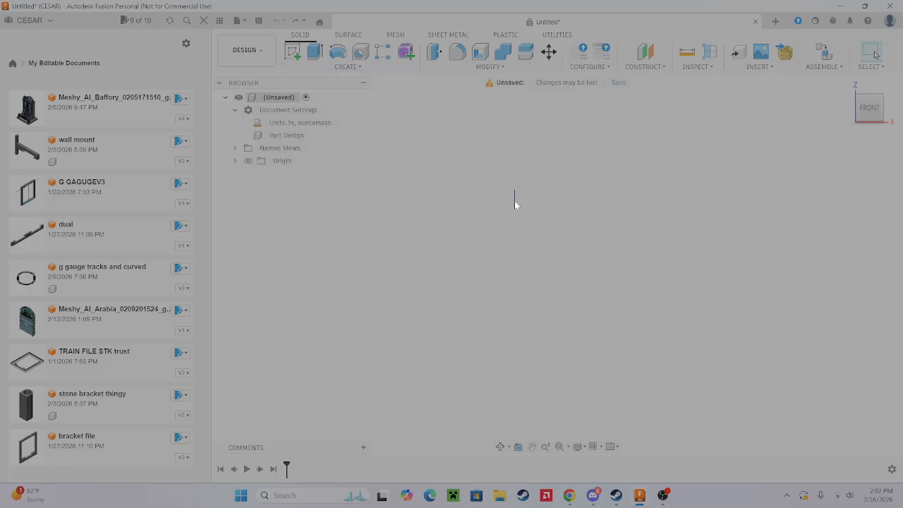
# Start a new sketch on the horizontal XY origin plane, viewed from above
pyautogui.keyDown('shift'); pyautogui.moveTo(676, 151); pyautogui.dragTo(665, 198, button='middle'); pyautogui.keyUp('shift')
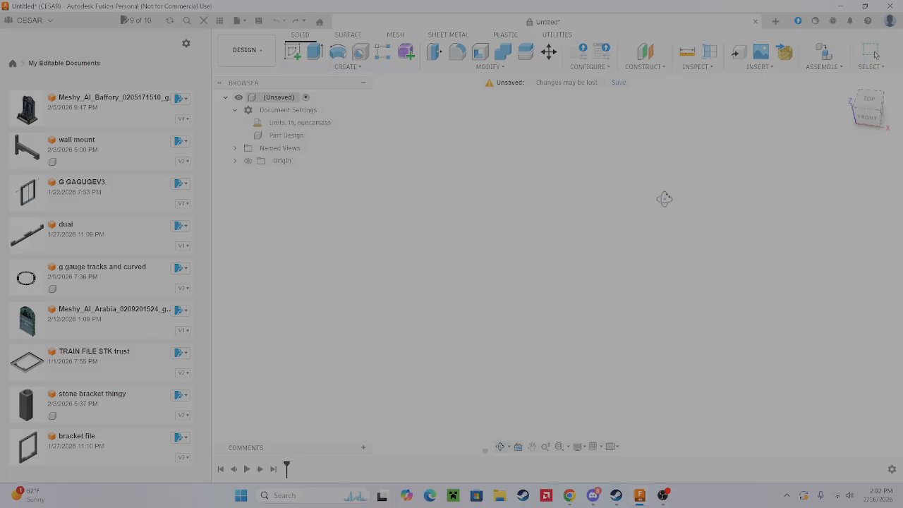
pyautogui.click(874, 98)
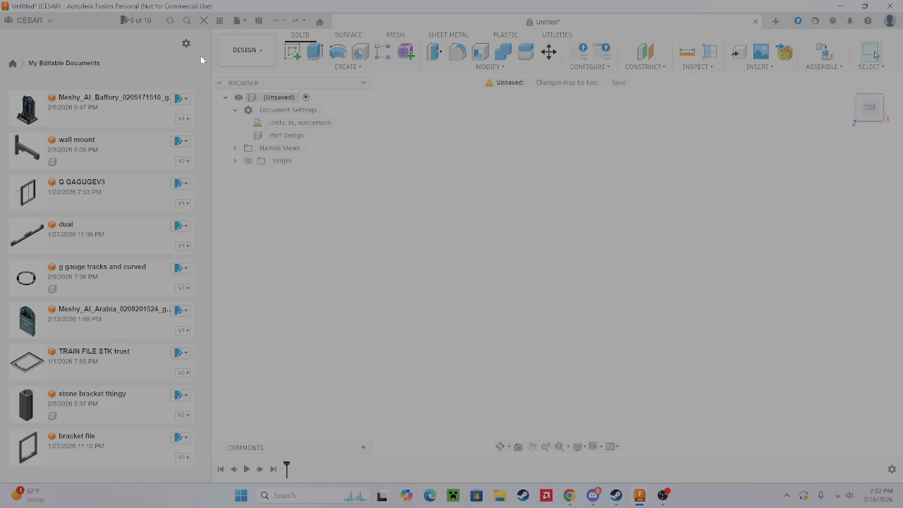
pyautogui.click(294, 51)
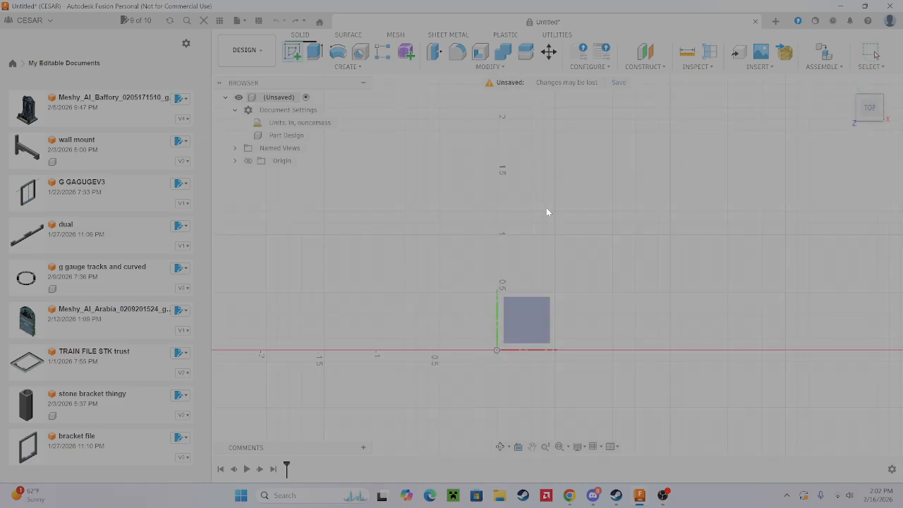
pyautogui.click(530, 320)
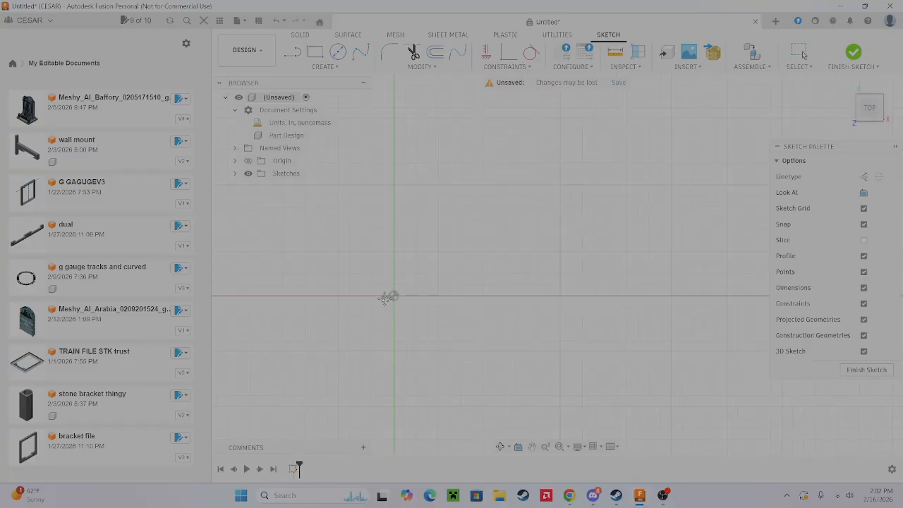
# Sketch a 2 in by 2 in rectangle with one corner at the origin, extending up and to the right, and finish the sketch
pyautogui.click(315, 52)
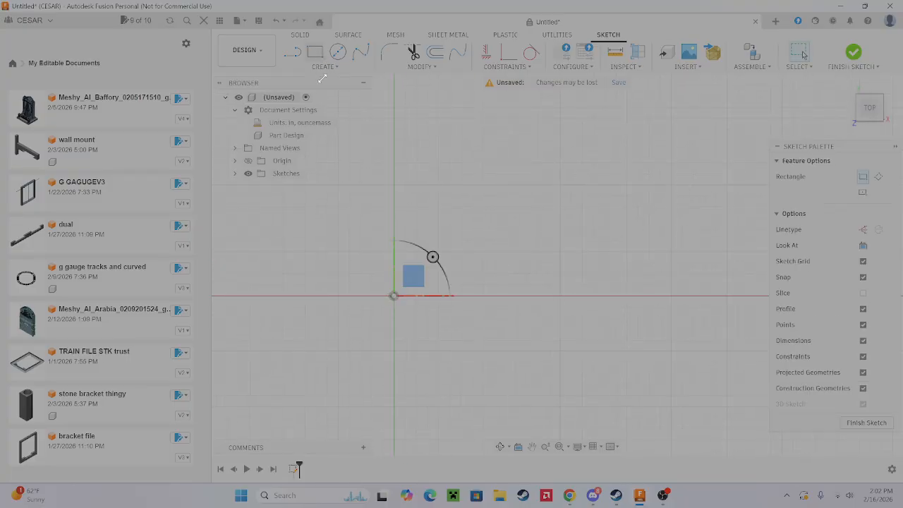
pyautogui.click(393, 295)
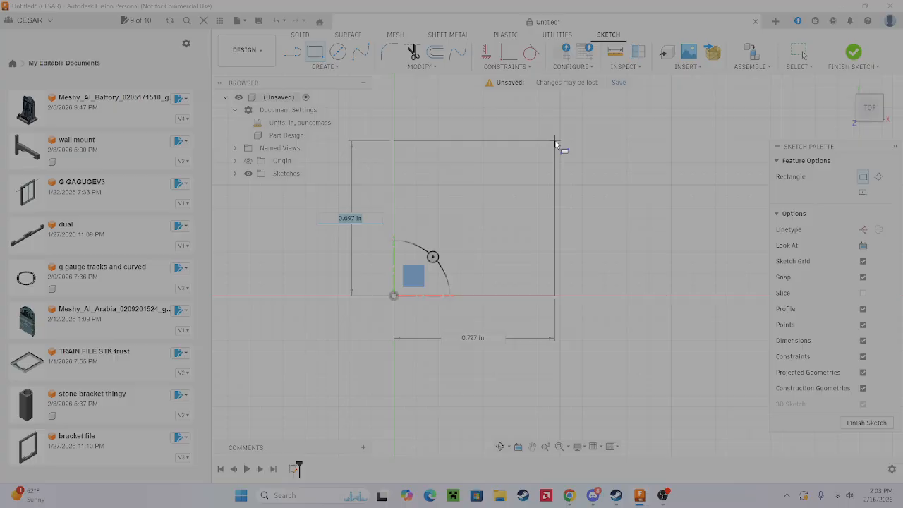
pyautogui.moveTo(596, 111); pyautogui.dragTo(617, 190, button='middle')
pyautogui.press('Tab')
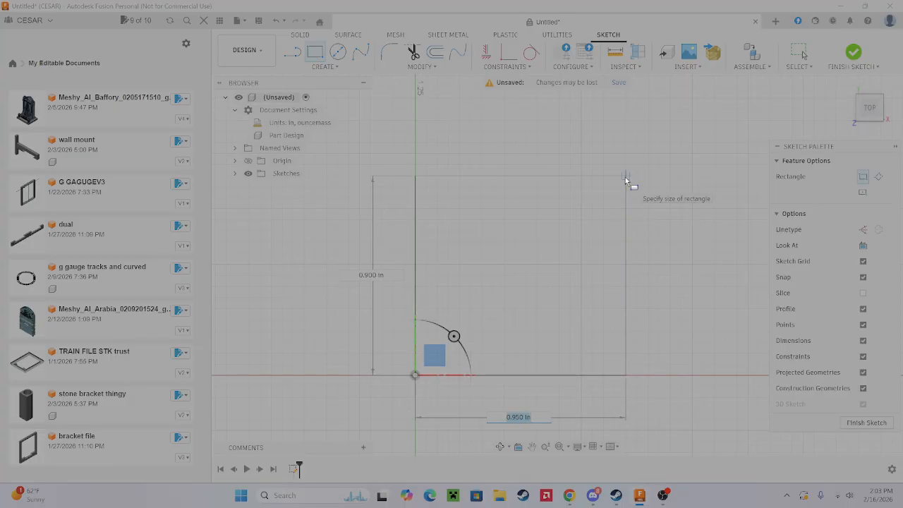
pyautogui.write('2')
pyautogui.press('Tab')
pyautogui.write('2')
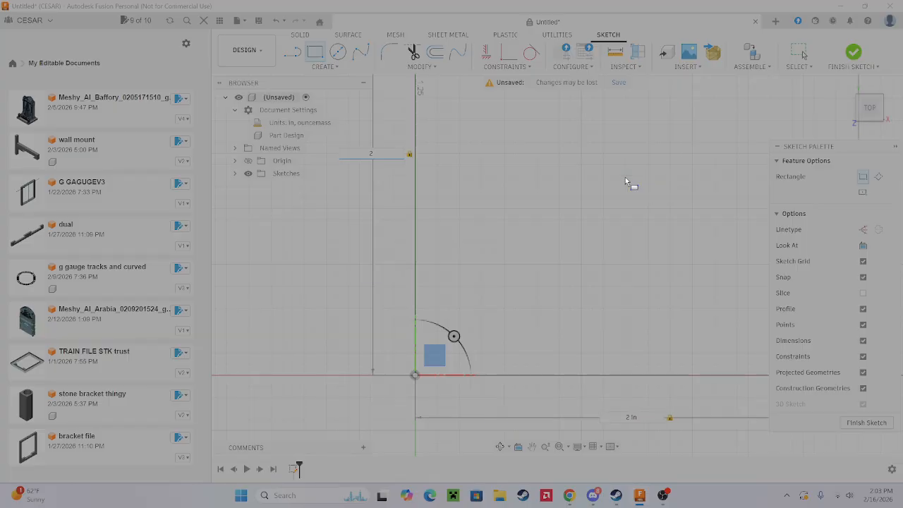
pyautogui.press('Tab')
pyautogui.press('Tab')
pyautogui.press('Tab')
pyautogui.press('Tab')
pyautogui.press('Tab')
pyautogui.press('Tab')
pyautogui.press('Tab')
pyautogui.press('Tab')
pyautogui.press('Tab')
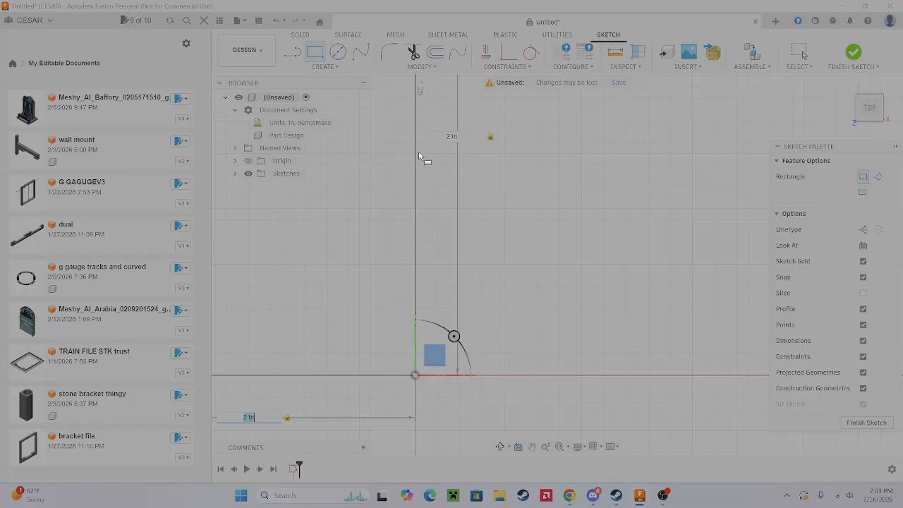
pyautogui.scroll(-1, 442, 149)
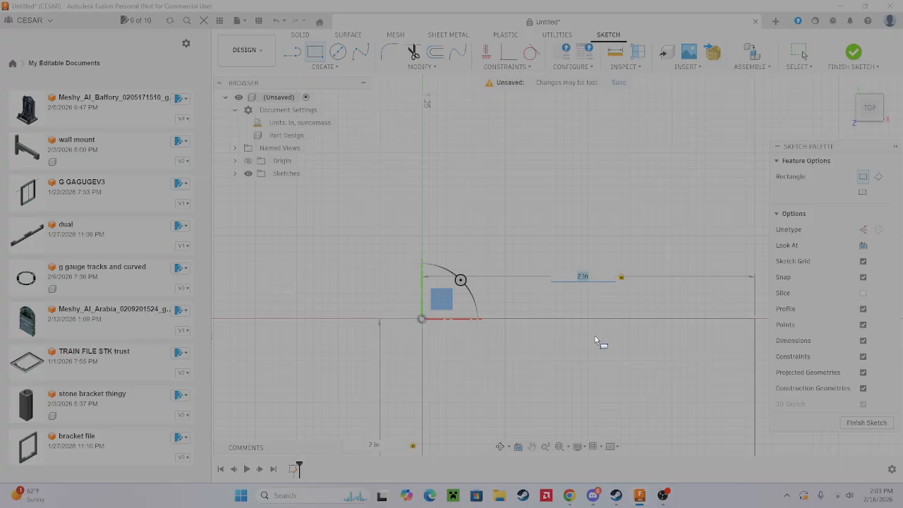
pyautogui.scroll(-1, 616, 244)
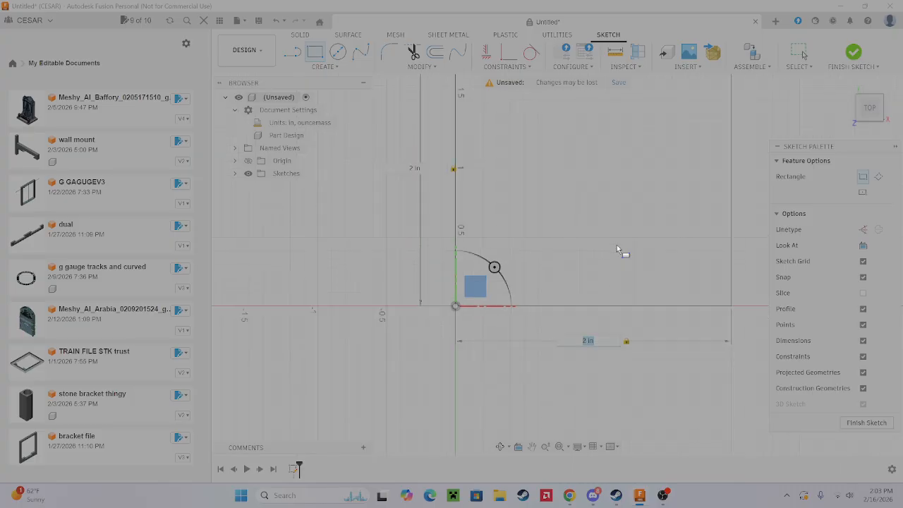
pyautogui.scroll(1, 617, 245)
pyautogui.moveTo(599, 226)
pyautogui.mouseDown(button='middle')
pyautogui.moveTo(550, 318)
pyautogui.moveTo(522, 307)
pyautogui.mouseUp(button='middle')
pyautogui.scroll(-2, 521, 299)
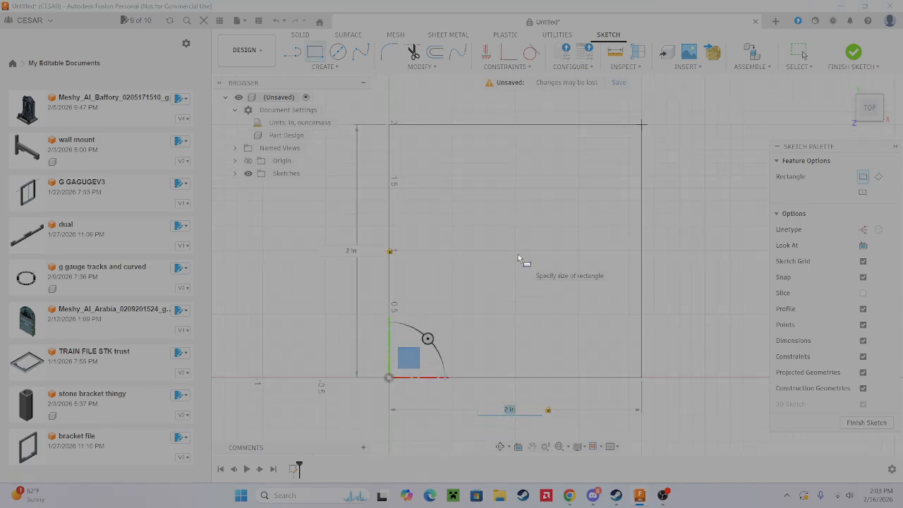
pyautogui.press('Return')
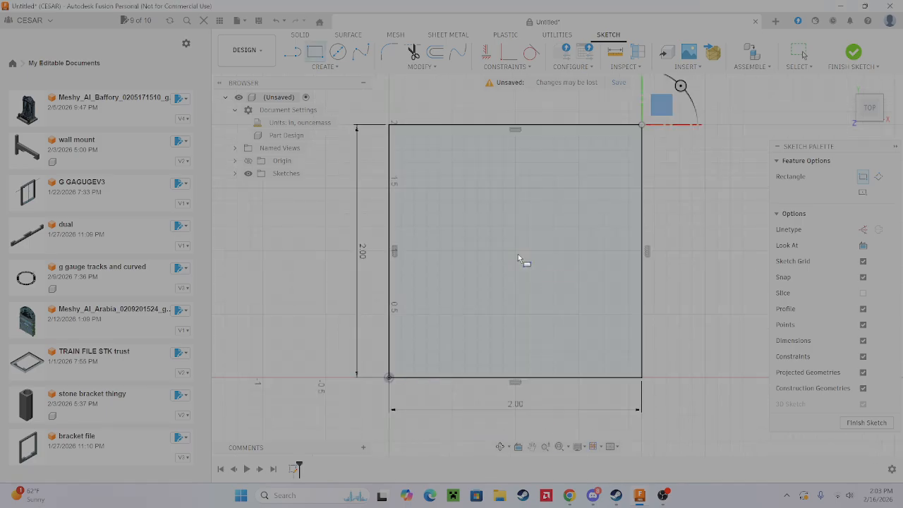
pyautogui.click(854, 52)
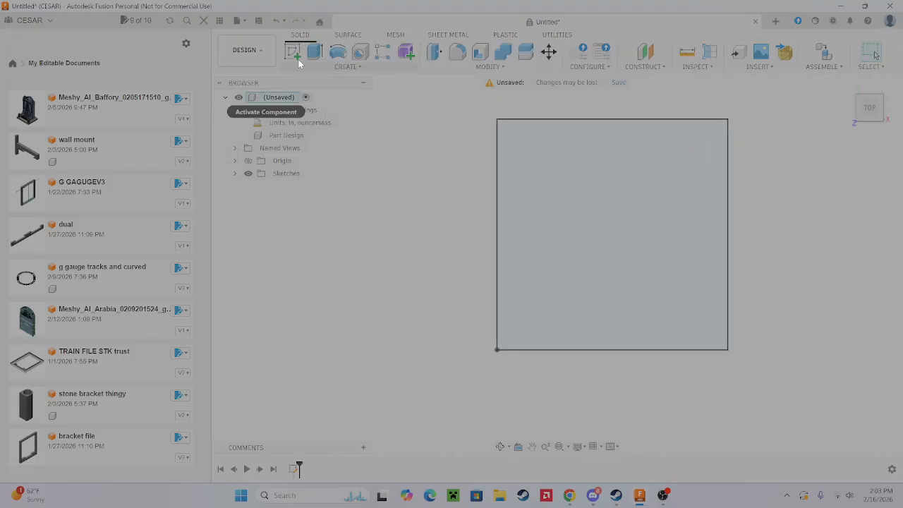
# Extrude the square profile 2 in upward as a new body
pyautogui.click(313, 50)
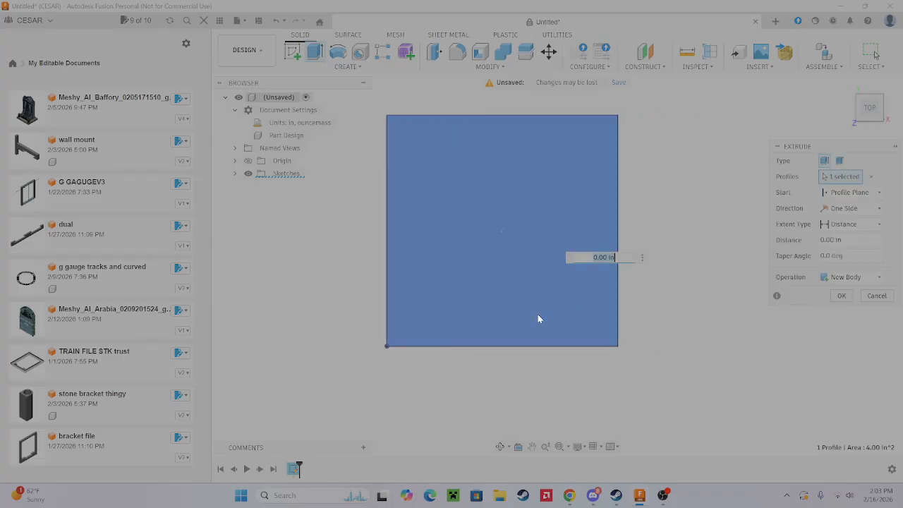
pyautogui.keyDown('shift'); pyautogui.moveTo(573, 325); pyautogui.dragTo(577, 256, button='middle'); pyautogui.keyUp('shift')
pyautogui.click(859, 122)
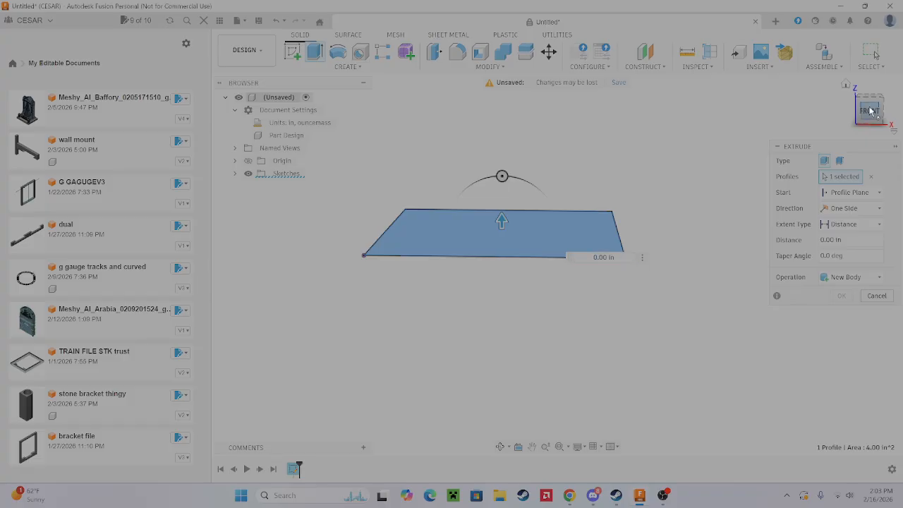
pyautogui.moveTo(500, 225); pyautogui.dragTo(511, 140)
pyautogui.write('7')
pyautogui.press('Return')
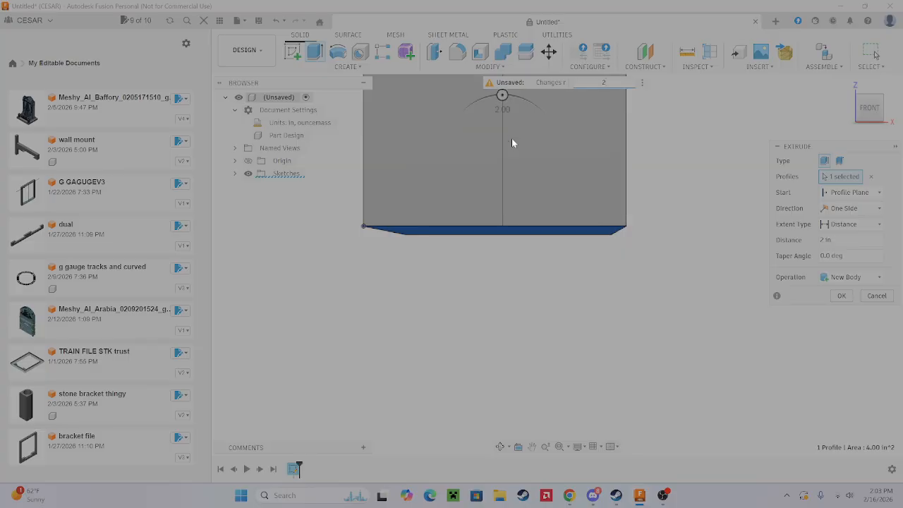
pyautogui.moveTo(464, 231); pyautogui.dragTo(487, 359, button='middle')
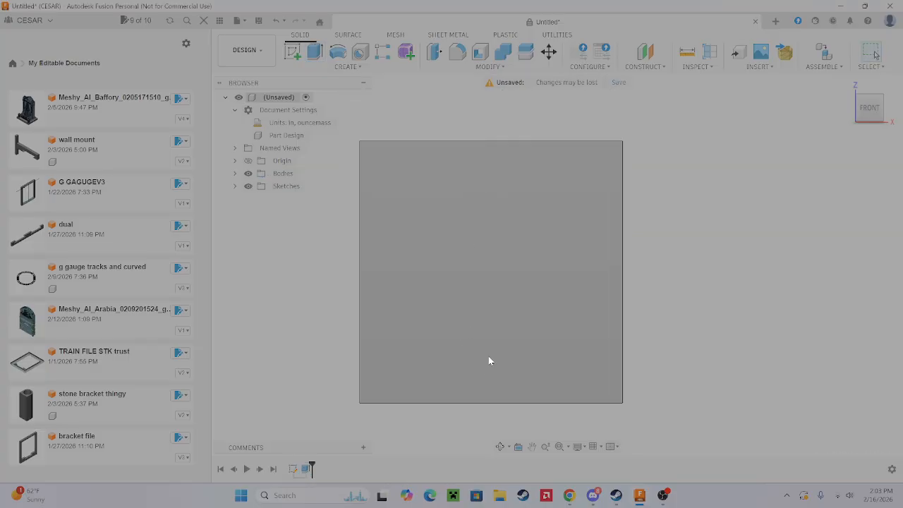
pyautogui.keyDown('shift'); pyautogui.moveTo(695, 218); pyautogui.dragTo(788, 139, button='middle'); pyautogui.keyUp('shift')
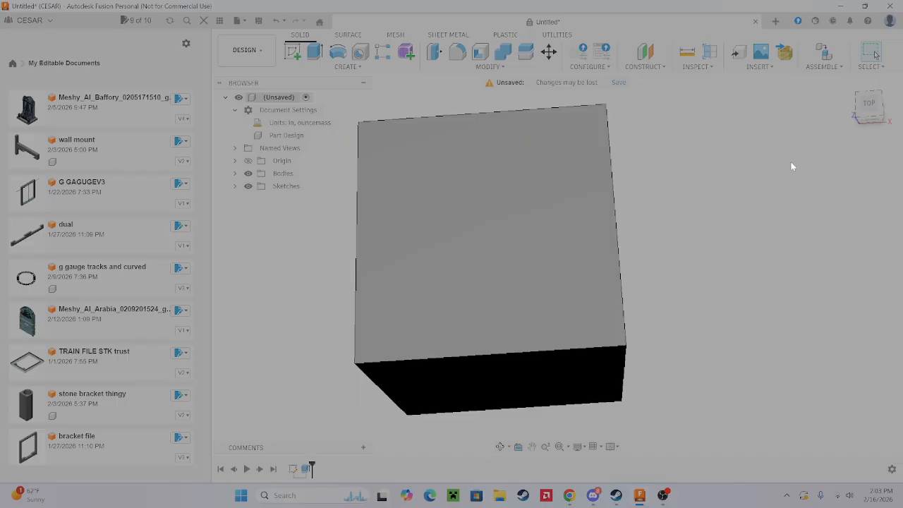
pyautogui.click(872, 107)
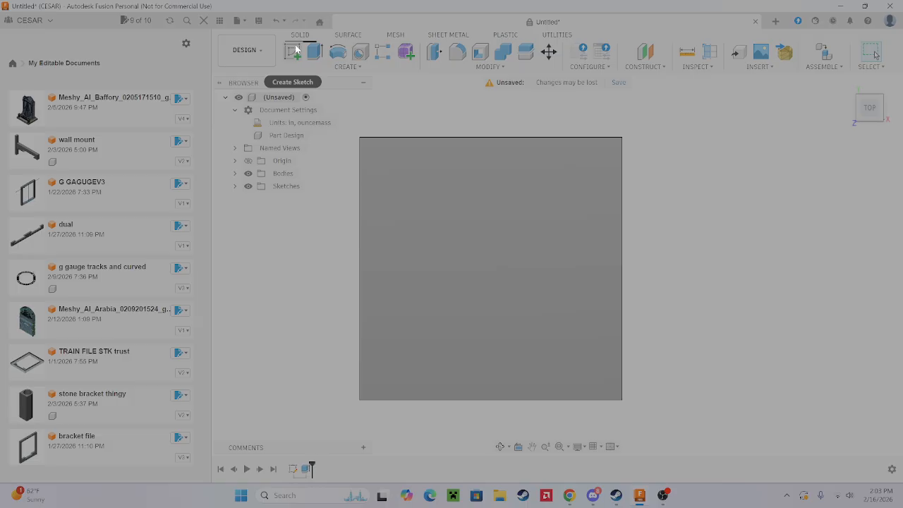
pyautogui.click(360, 51)
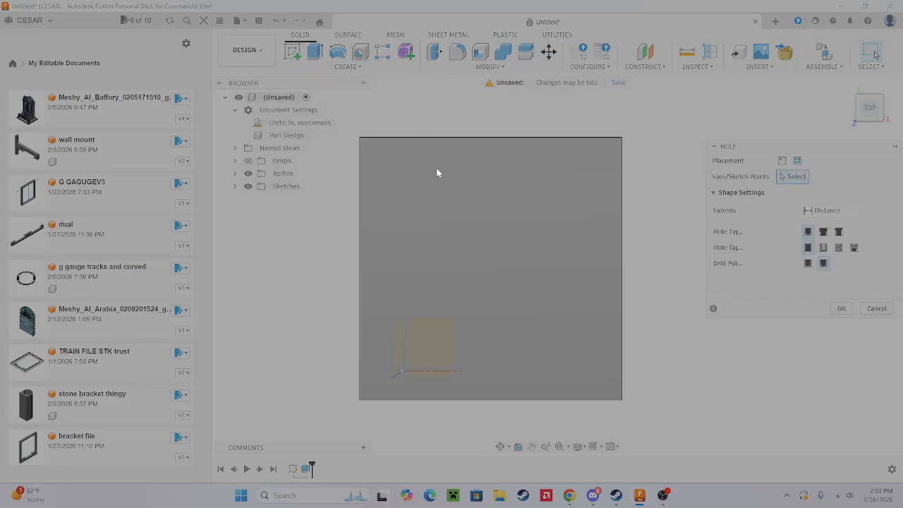
pyautogui.click(478, 272)
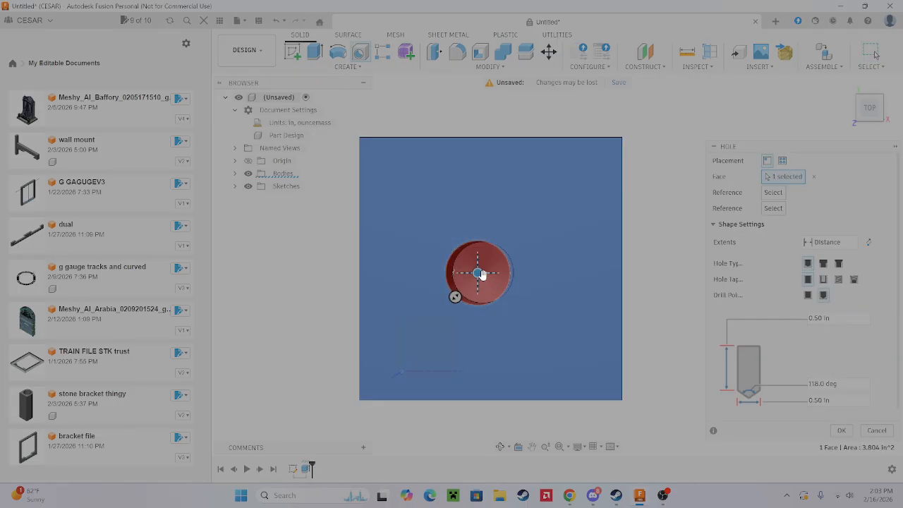
pyautogui.moveTo(481, 274); pyautogui.dragTo(487, 250)
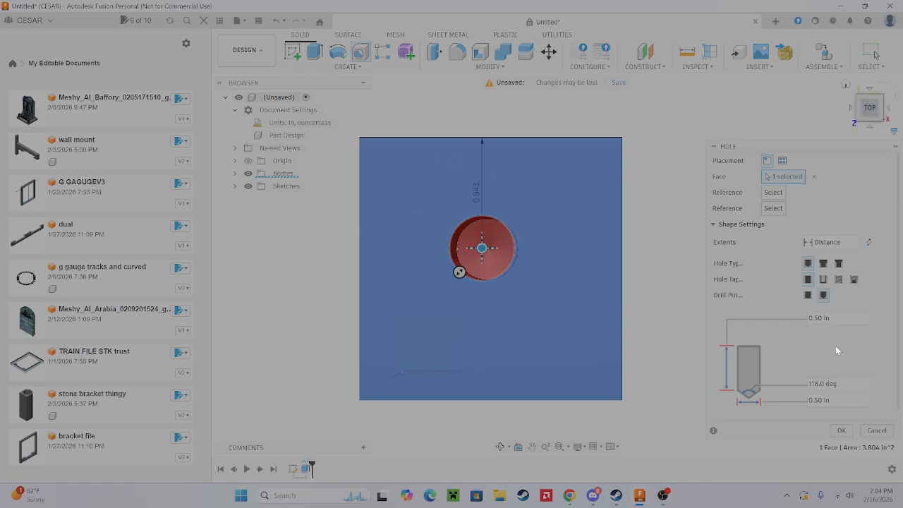
pyautogui.click(871, 430)
# Start a sketch on the cube's top face and draw two connected slanted lines as an open path
pyautogui.click(298, 51)
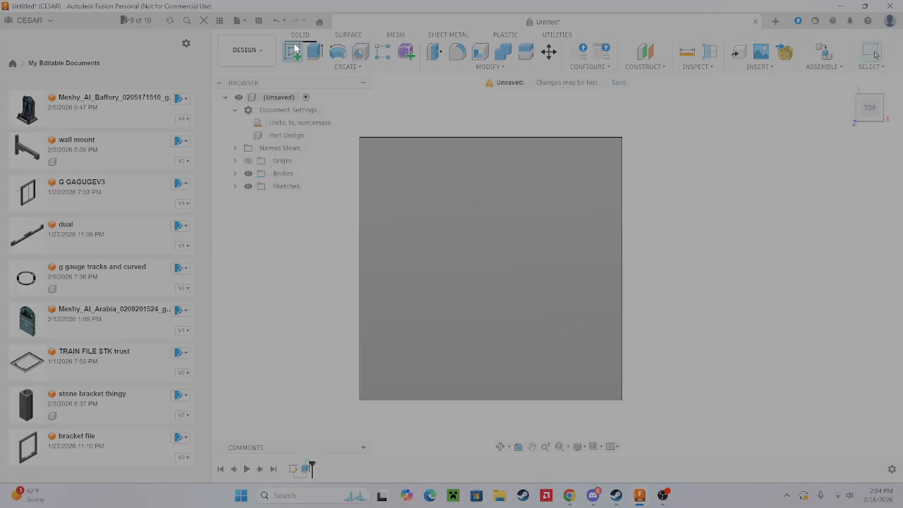
pyautogui.click(499, 237)
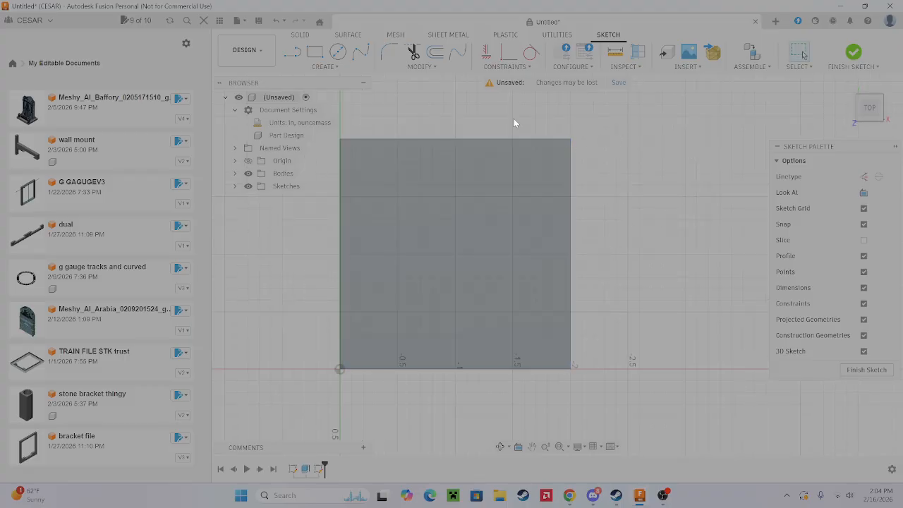
pyautogui.click(292, 52)
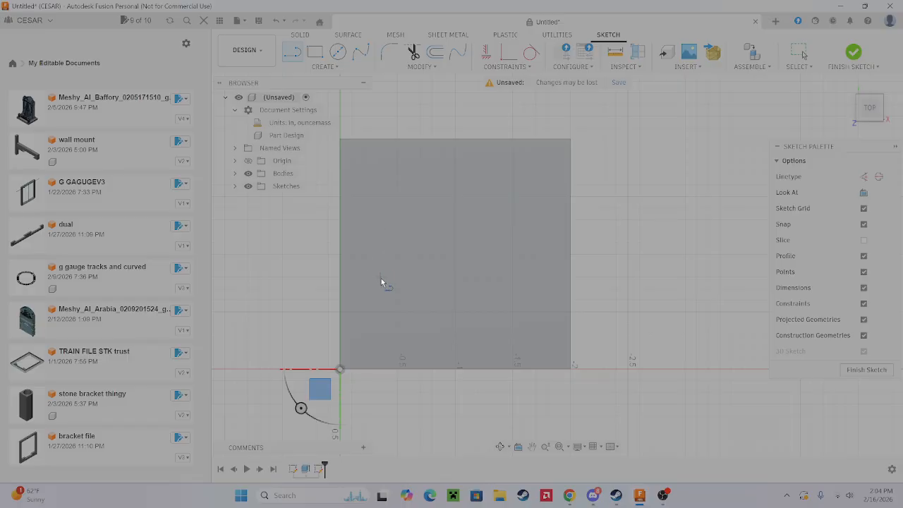
pyautogui.click(410, 327)
pyautogui.click(376, 233)
pyautogui.click(467, 165)
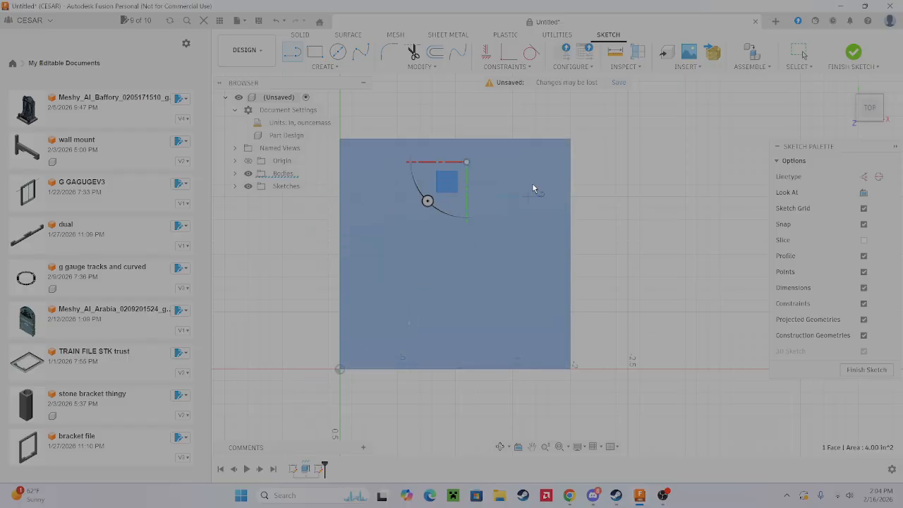
pyautogui.scroll(4, 459, 180)
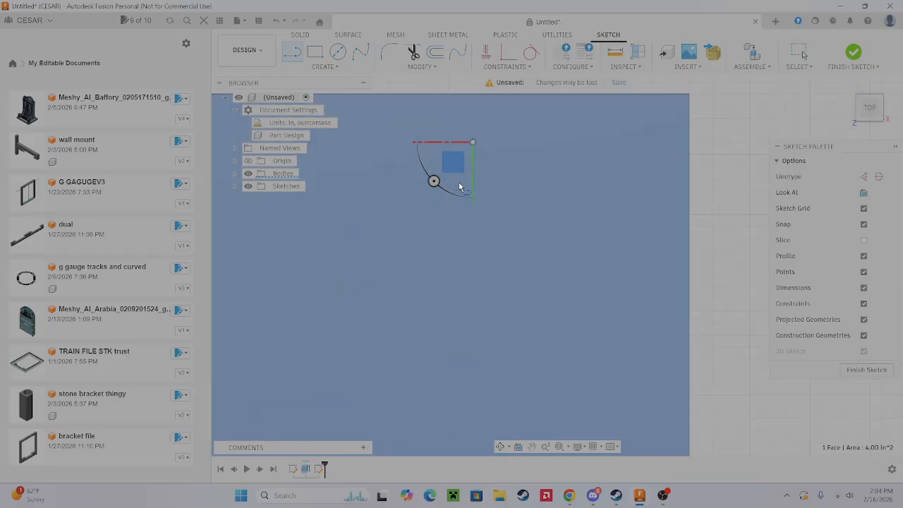
pyautogui.scroll(4, 463, 167)
pyautogui.scroll(-5, 490, 192)
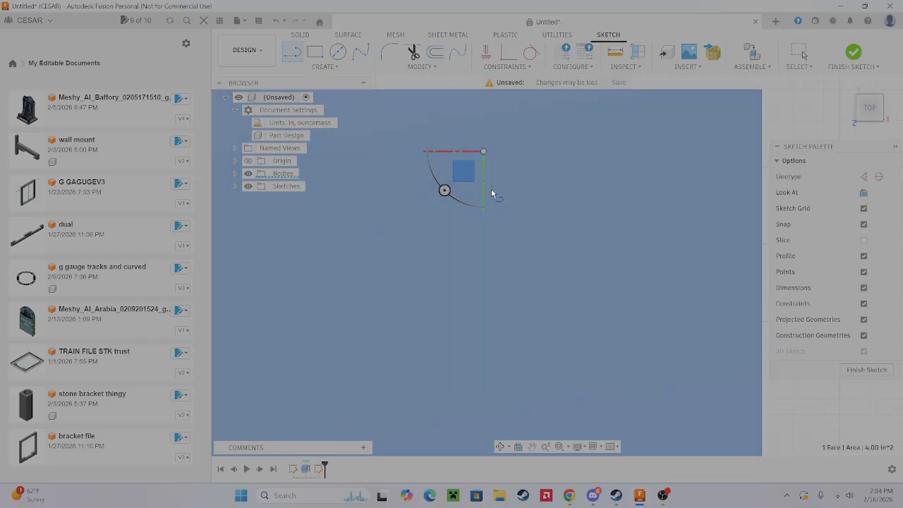
pyautogui.press('Escape')
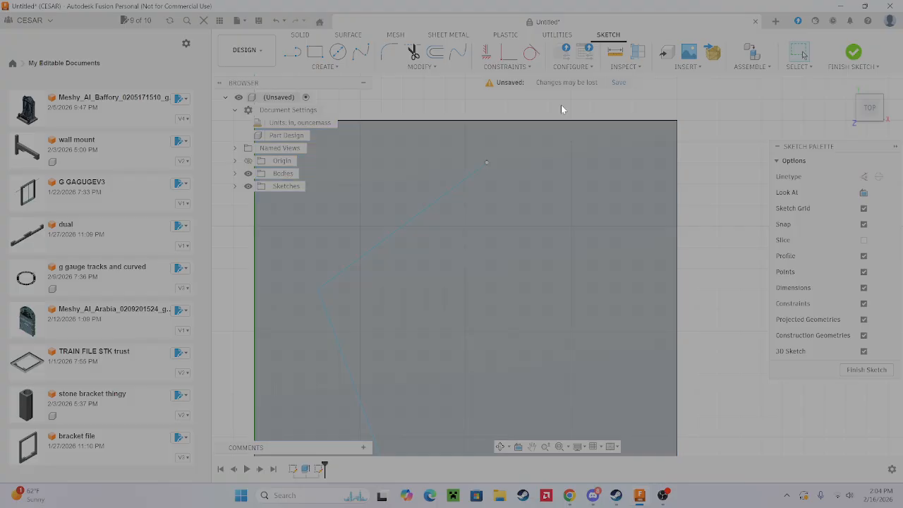
# Close the open path on the cube's top face into an irregular polygon with further connected lines and finish the sketch
pyautogui.click(291, 53)
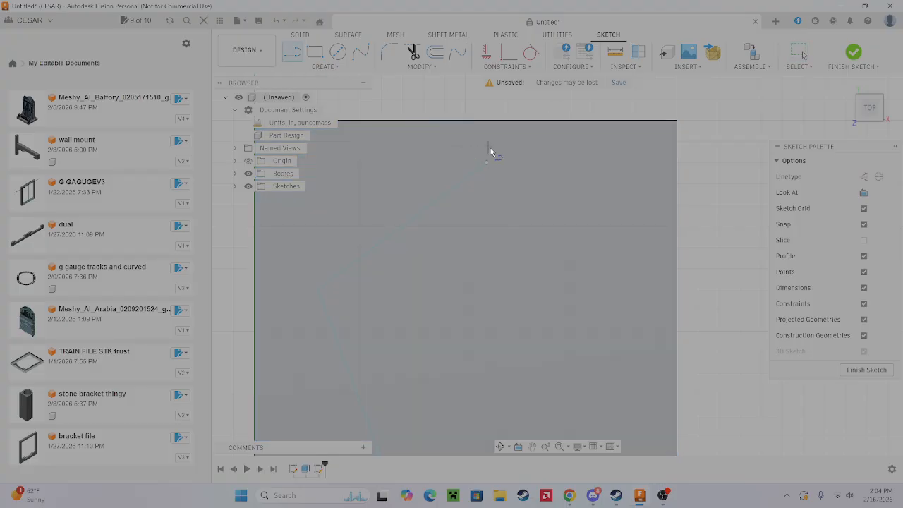
pyautogui.moveTo(486, 170)
pyautogui.mouseDown()
pyautogui.moveTo(556, 256)
pyautogui.moveTo(559, 369)
pyautogui.mouseUp()
pyautogui.moveTo(594, 337); pyautogui.dragTo(633, 112, button='middle')
pyautogui.click(645, 258)
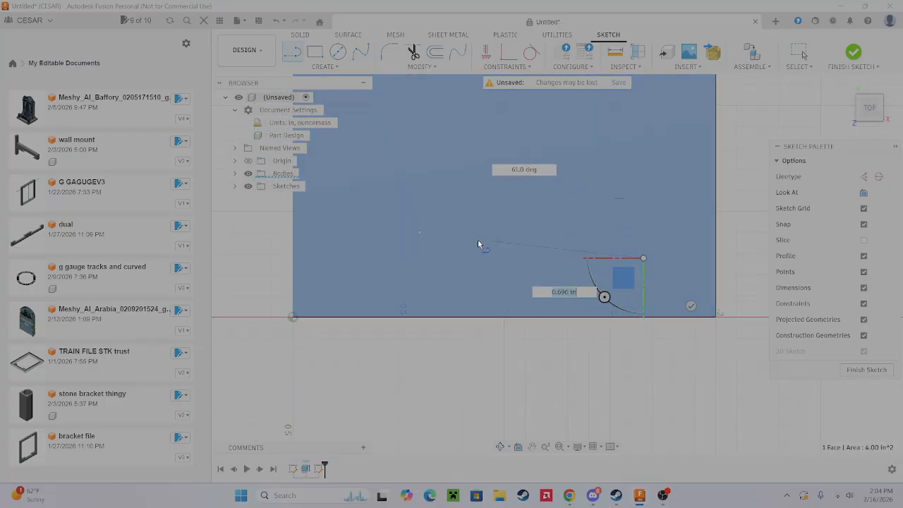
pyautogui.click(461, 241)
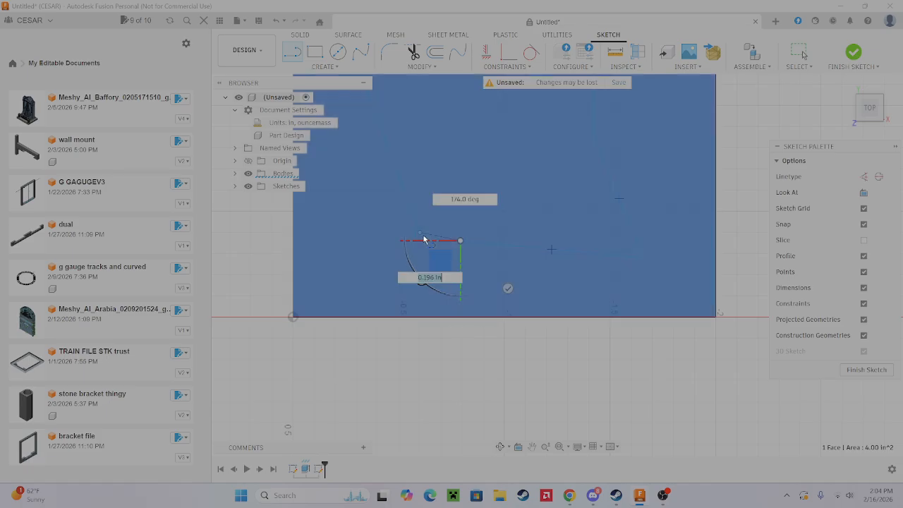
pyautogui.click(419, 234)
pyautogui.scroll(-4, 552, 180)
pyautogui.moveTo(554, 187); pyautogui.dragTo(523, 281, button='middle')
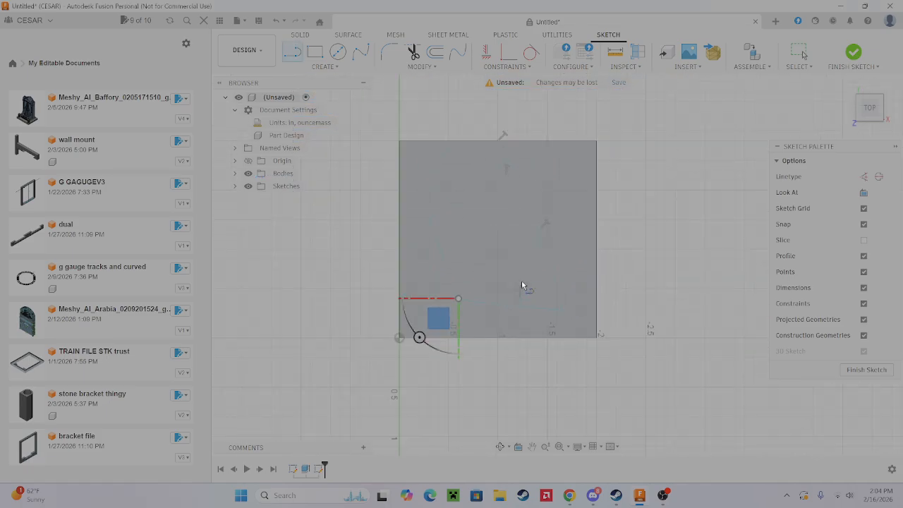
pyautogui.click(853, 51)
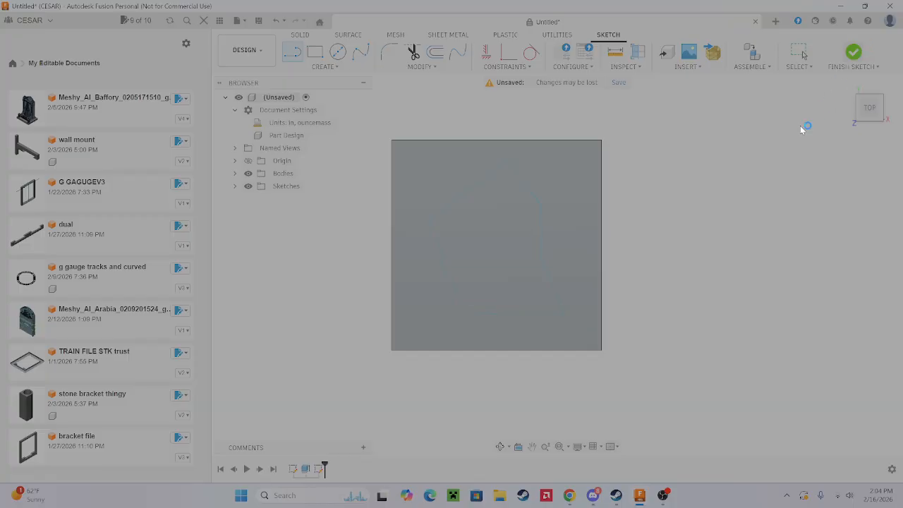
# Extrude the irregular profile about 1.6 in down into the cube as a cut
pyautogui.keyDown('shift'); pyautogui.moveTo(639, 241); pyautogui.dragTo(648, 204, button='middle'); pyautogui.keyUp('shift')
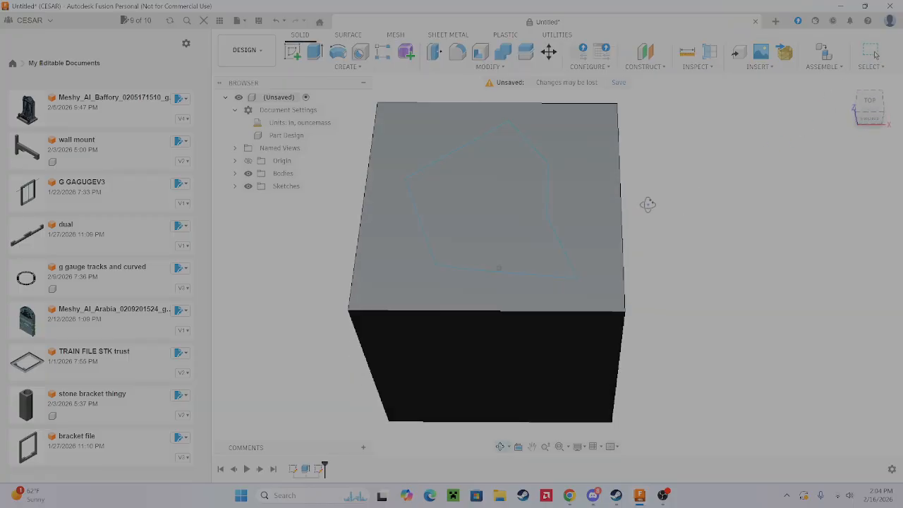
pyautogui.click(314, 51)
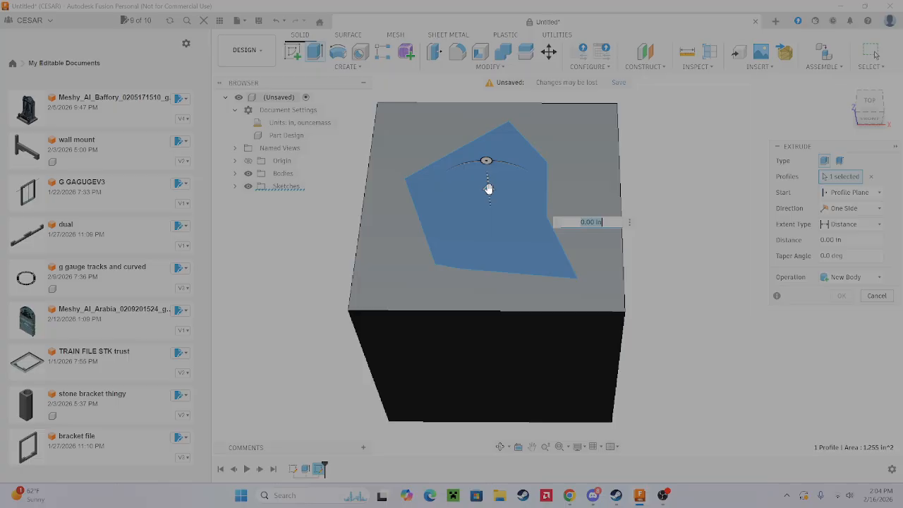
pyautogui.moveTo(488, 188); pyautogui.dragTo(500, 310)
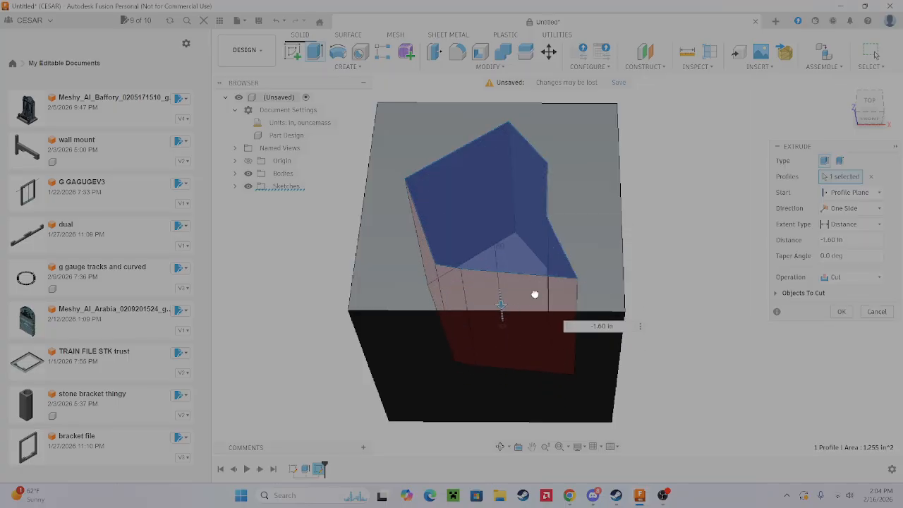
pyautogui.click(845, 313)
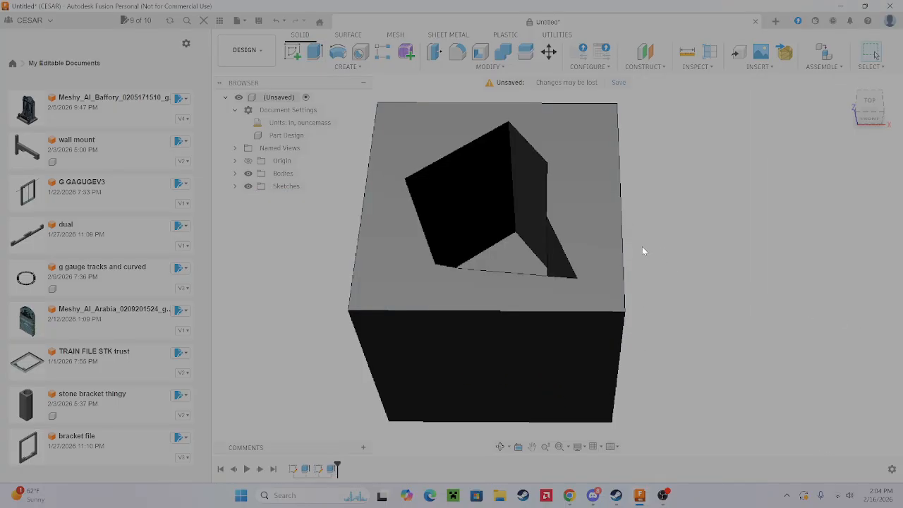
# Extrude one inner side face of the pocket about 0.4 in into the cube's material as a cut
pyautogui.keyDown('shift'); pyautogui.moveTo(645, 250); pyautogui.dragTo(553, 243, button='middle'); pyautogui.keyUp('shift')
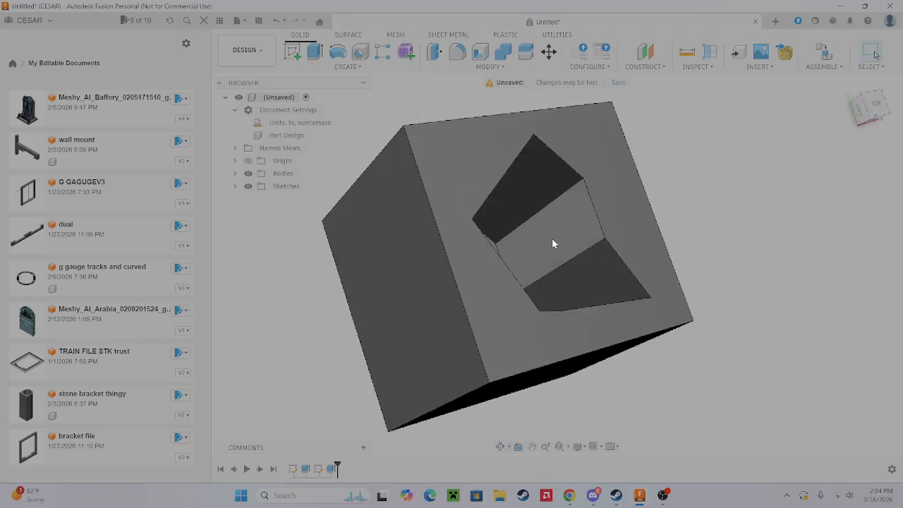
pyautogui.click(575, 220)
pyautogui.click(309, 55)
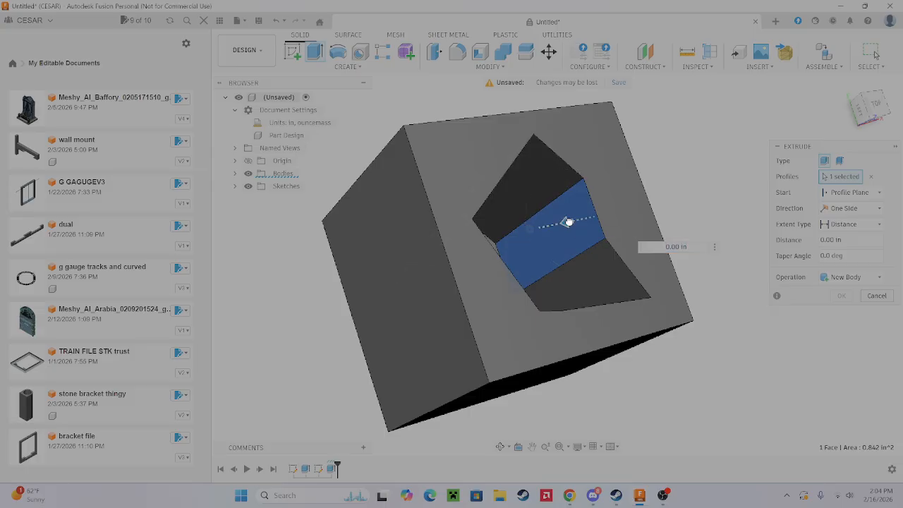
pyautogui.moveTo(570, 222); pyautogui.dragTo(605, 227)
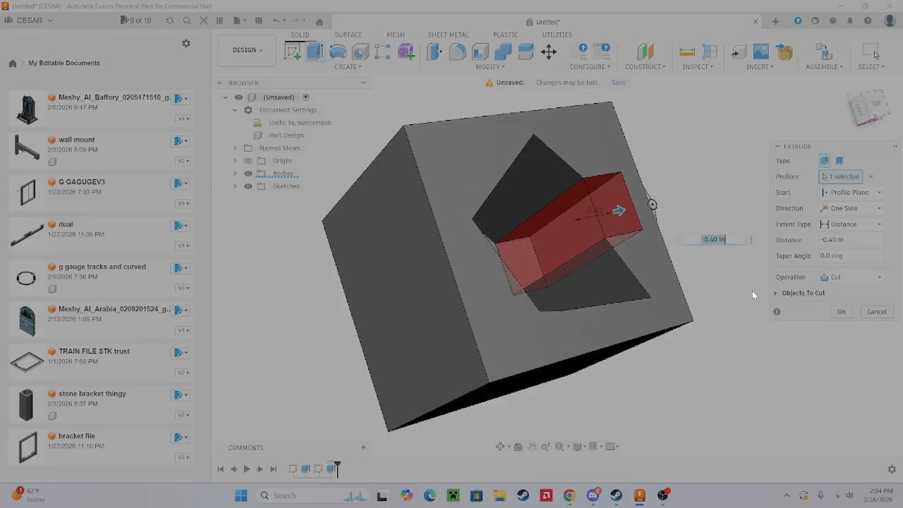
pyautogui.click(841, 312)
pyautogui.keyDown('shift'); pyautogui.moveTo(807, 289); pyautogui.dragTo(649, 250, button='middle'); pyautogui.keyUp('shift')
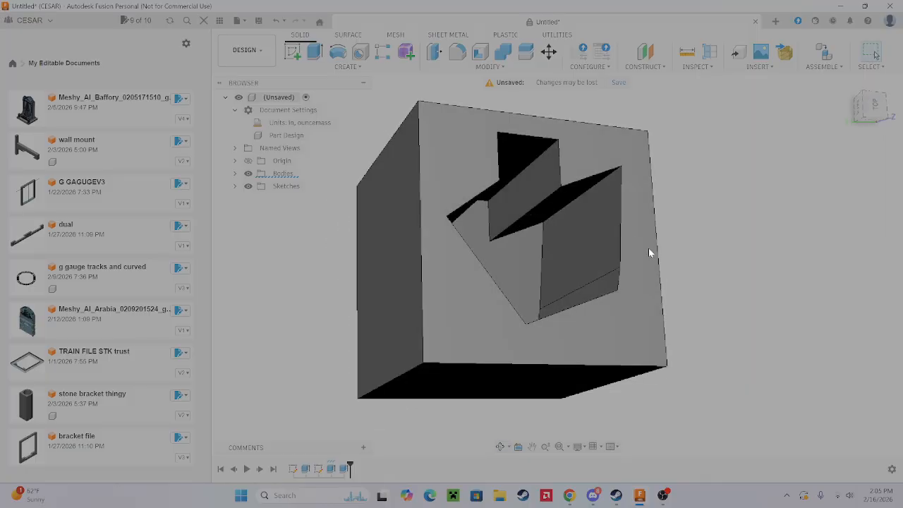
# Undo both extruded cuts and the irregular sketch on the top face, leaving only the plain cube
pyautogui.hotkey('ctrl', 'z')
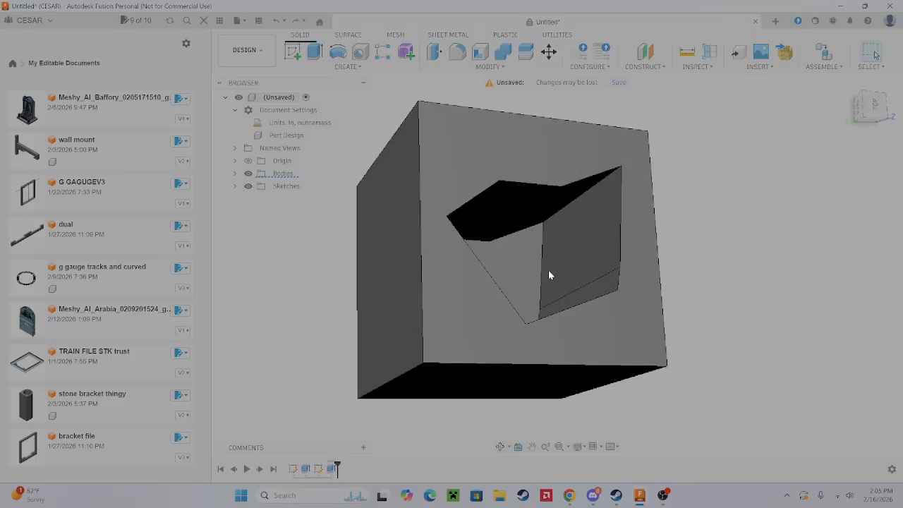
pyautogui.hotkey('ctrl', 'z')
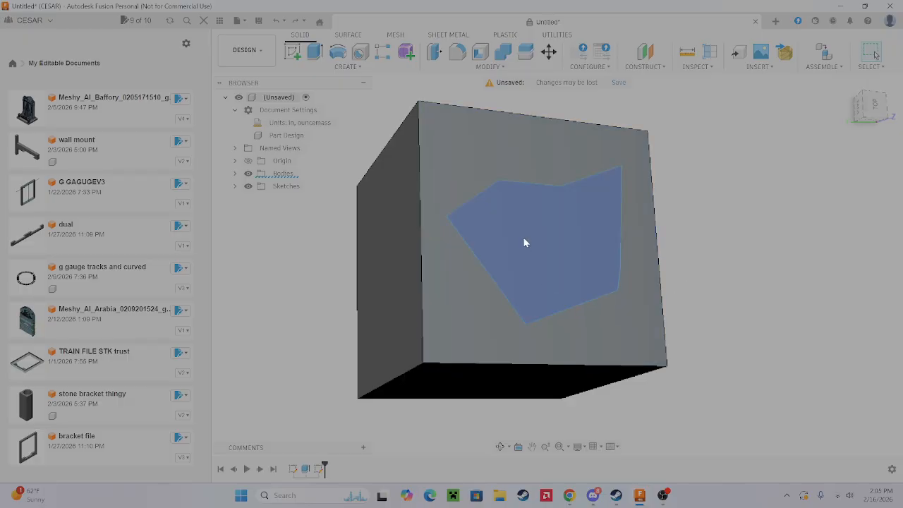
pyautogui.hotkey('ctrl', 'z')
pyautogui.hotkey('ctrl', 'z')
pyautogui.hotkey('ctrl', 'z')
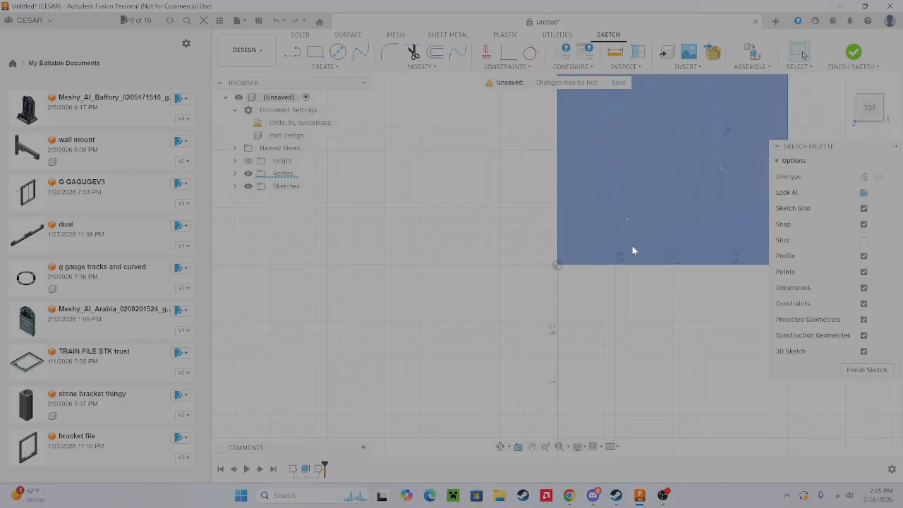
pyautogui.hotkey('ctrl', 'z')
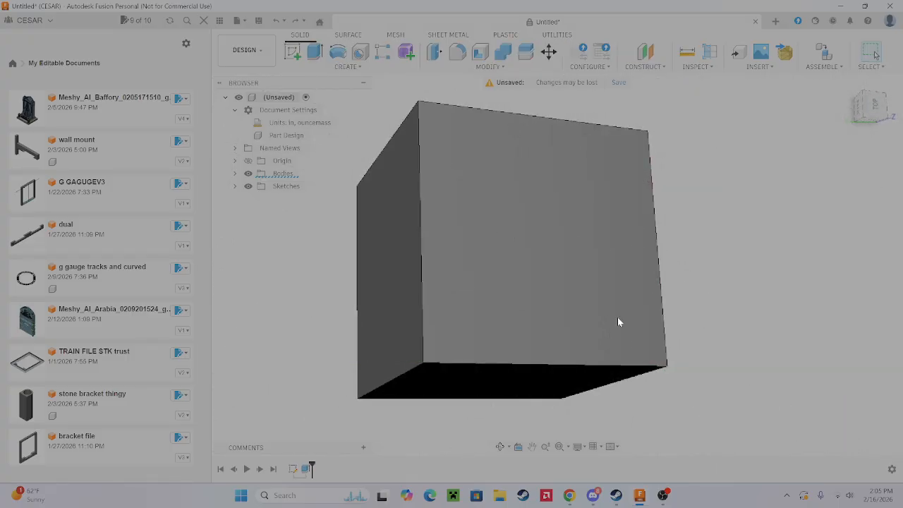
# Start a new sketch on the cube's top face
pyautogui.moveTo(618, 319)
pyautogui.keyDown('shift'); pyautogui.mouseDown(button='middle')
pyautogui.moveTo(688, 300)
pyautogui.moveTo(768, 322)
pyautogui.moveTo(706, 235)
pyautogui.moveTo(695, 284)
pyautogui.moveTo(698, 222)
pyautogui.moveTo(682, 220)
pyautogui.mouseUp(button='middle'); pyautogui.keyUp('shift')
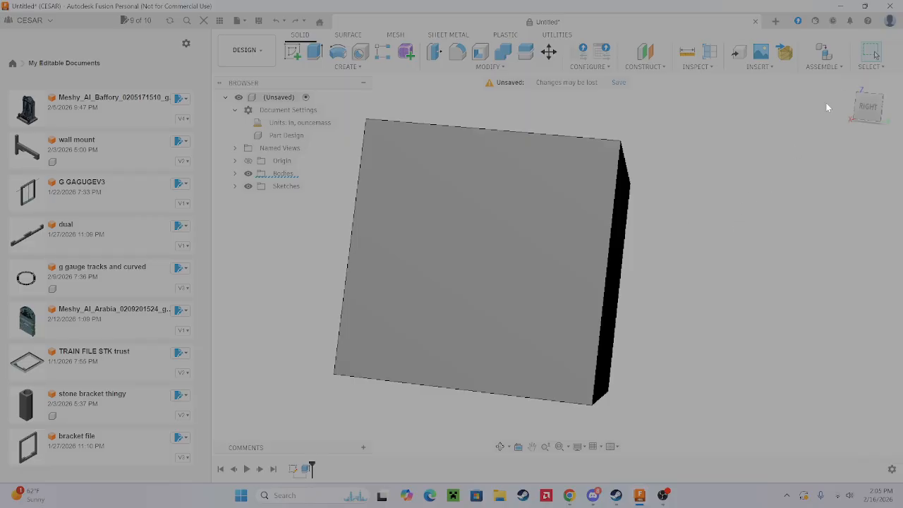
pyautogui.click(869, 113)
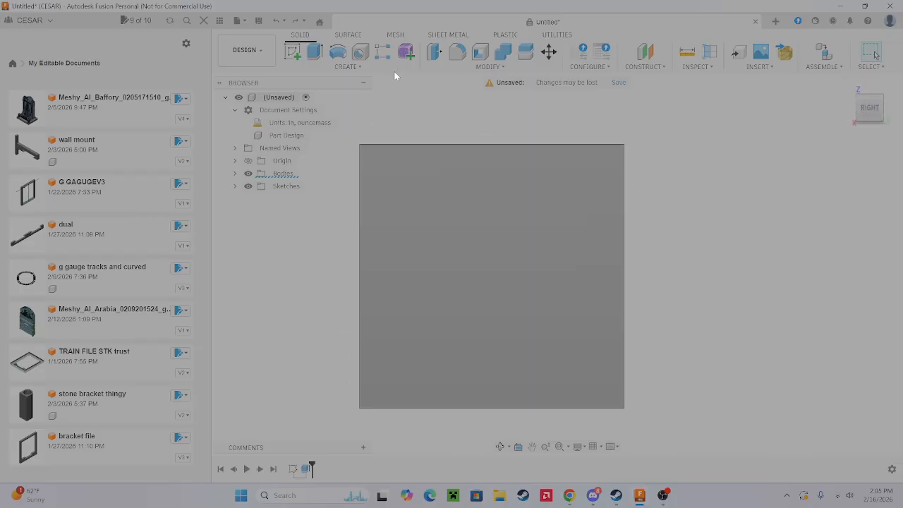
pyautogui.click(296, 55)
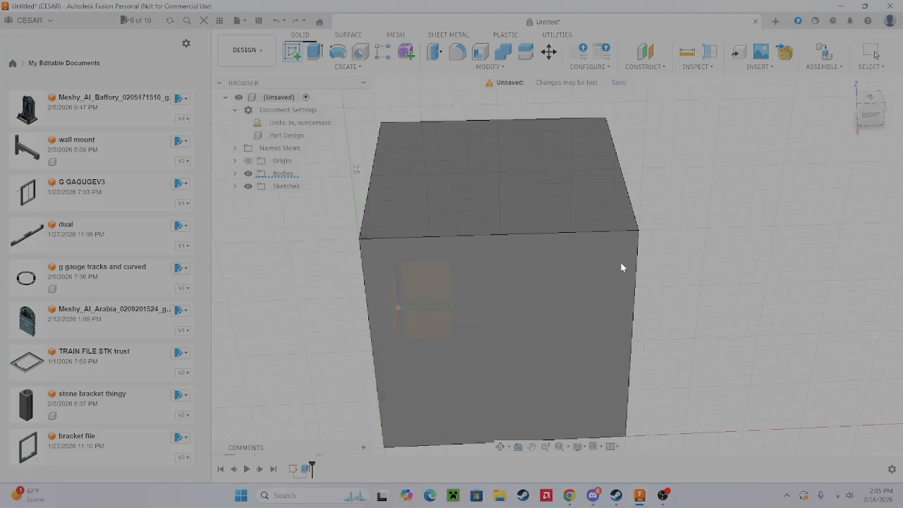
pyautogui.keyDown('shift'); pyautogui.moveTo(621, 267); pyautogui.dragTo(574, 261, button='middle'); pyautogui.keyUp('shift')
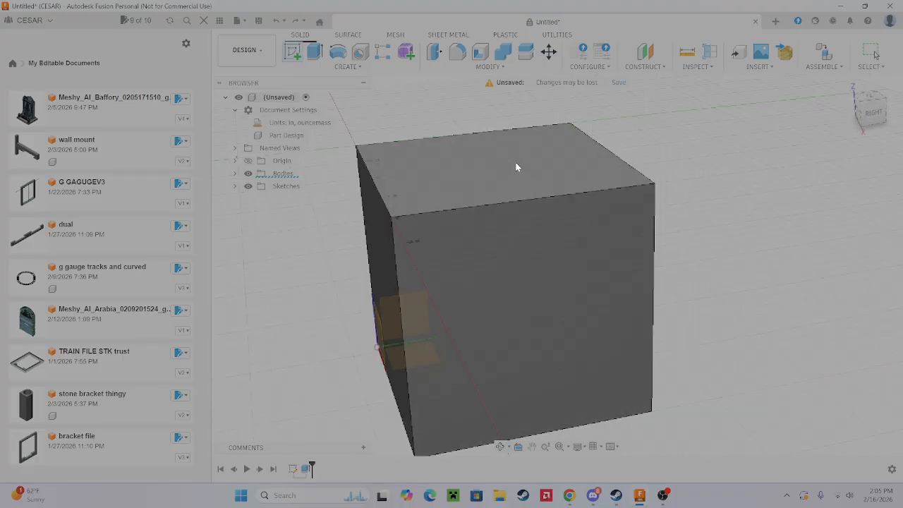
pyautogui.click(515, 166)
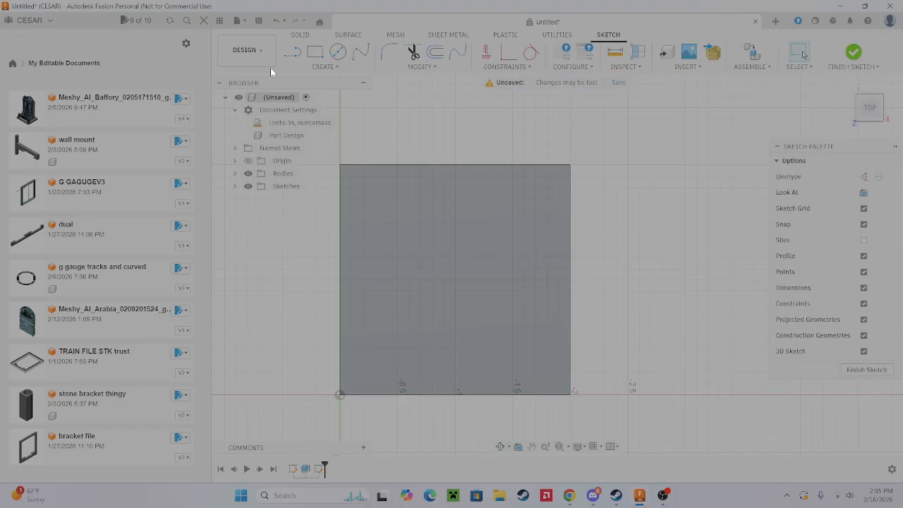
# Draw a 2 in by 2 in rectangle between opposite corners of the top face, covering the whole face
pyautogui.click(338, 53)
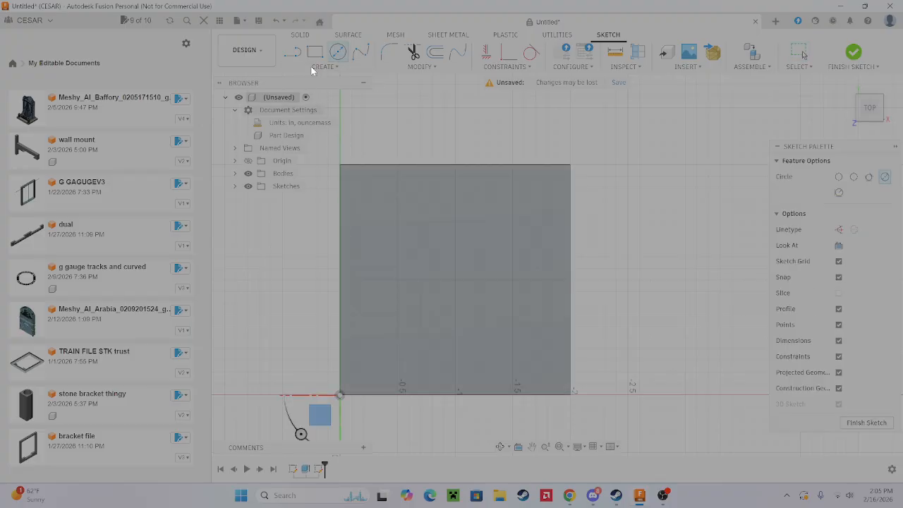
pyautogui.click(314, 52)
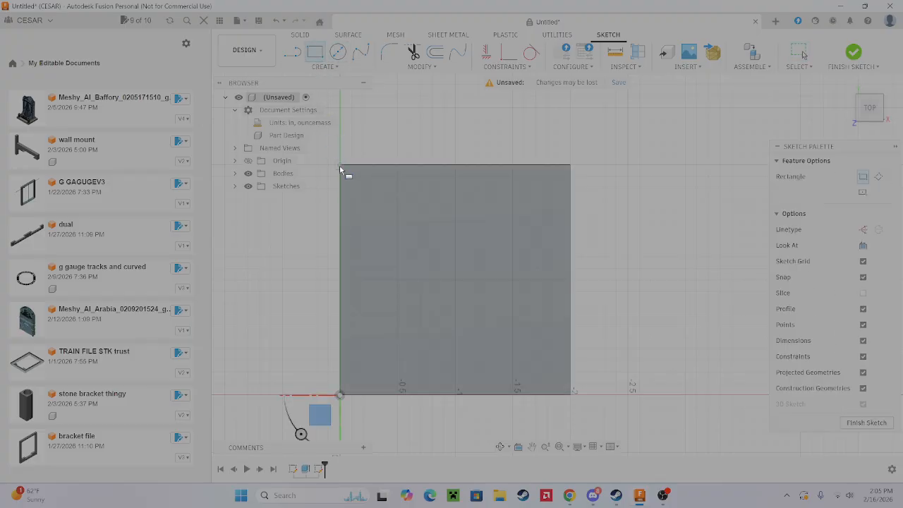
pyautogui.click(340, 168)
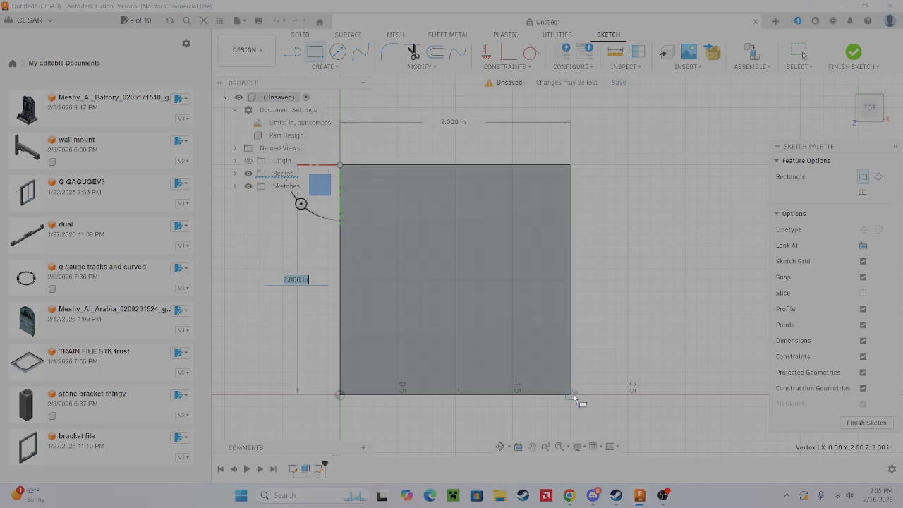
pyautogui.click(571, 395)
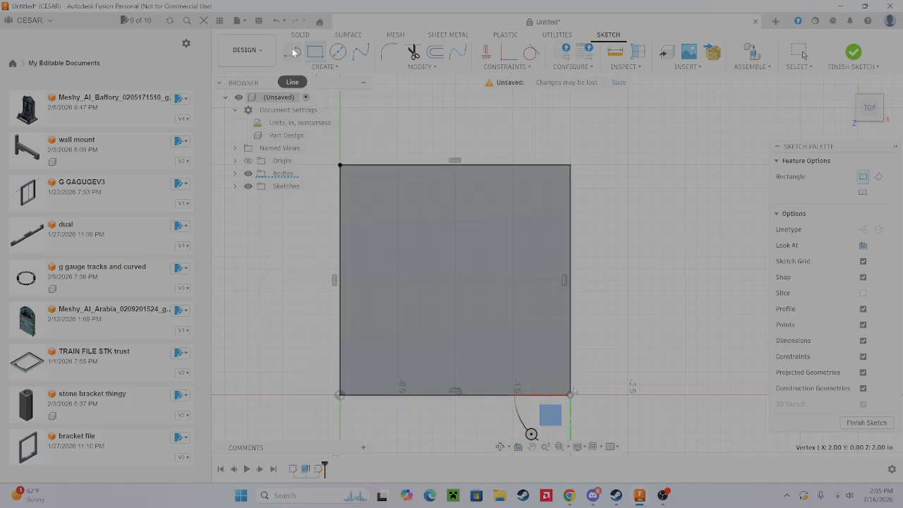
# Draw a 0.5 in diameter circle at the centre of the top face and finish the sketch
pyautogui.click(338, 51)
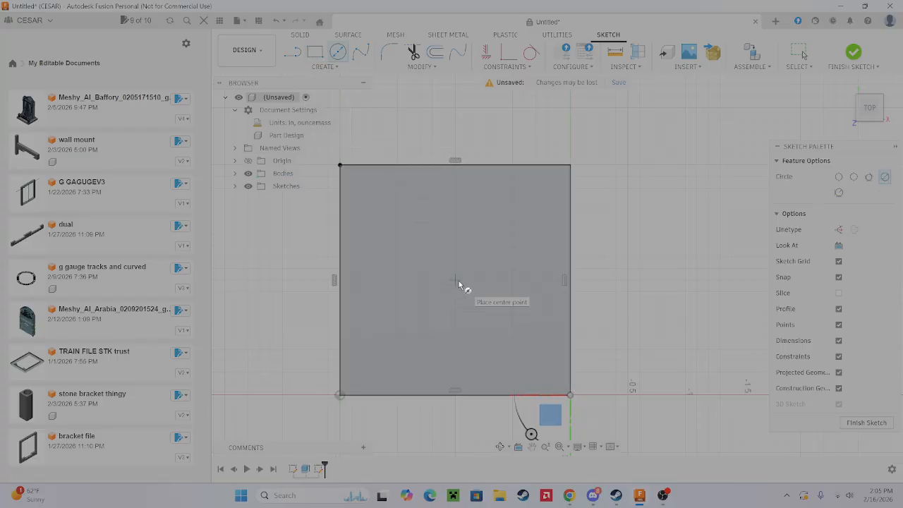
pyautogui.click(457, 282)
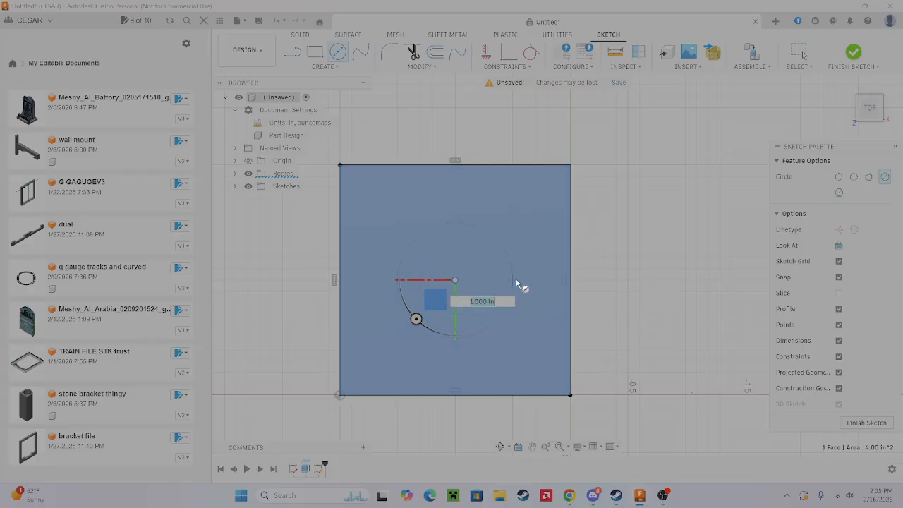
pyautogui.write('.5')
pyautogui.press('Return')
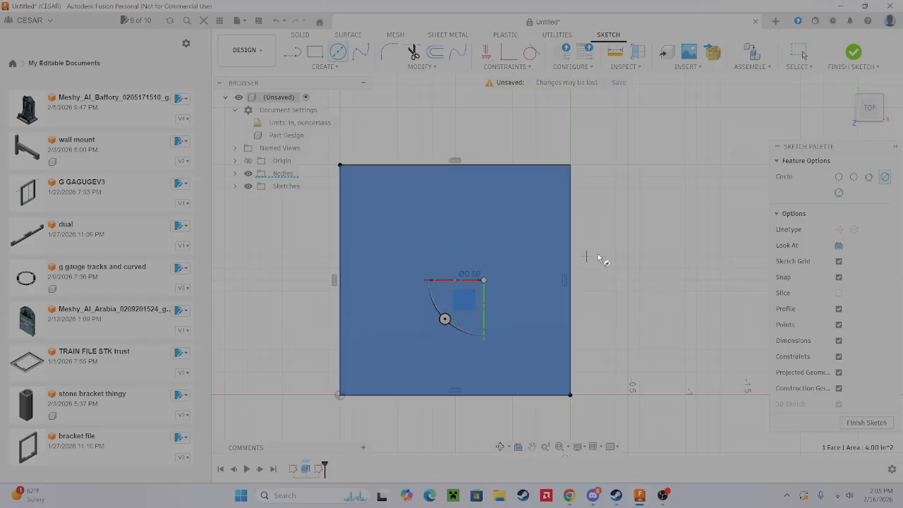
pyautogui.keyDown('shift'); pyautogui.moveTo(633, 255); pyautogui.dragTo(631, 194, button='middle'); pyautogui.keyUp('shift')
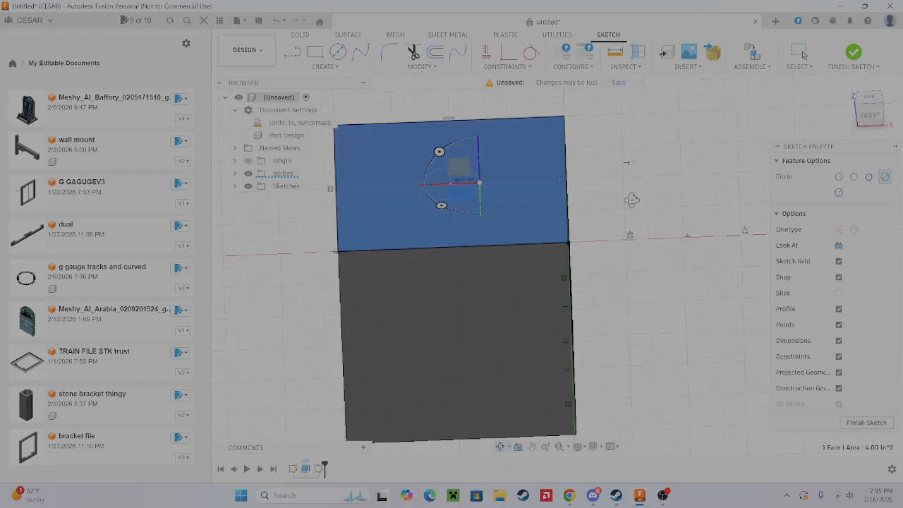
pyautogui.click(852, 55)
pyautogui.keyDown('shift'); pyautogui.moveTo(631, 295); pyautogui.dragTo(638, 268, button='middle'); pyautogui.keyUp('shift')
pyautogui.click(638, 268)
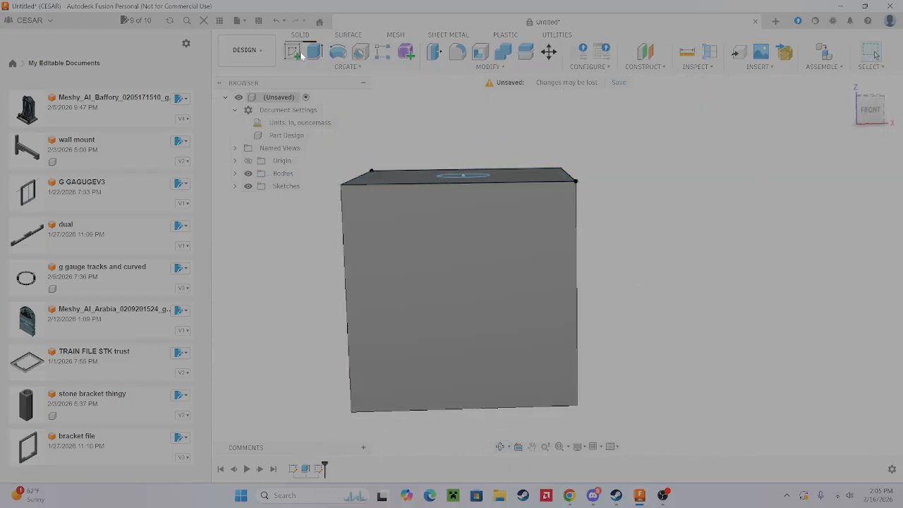
# Start a sketch on the cube's front face and draw a vertical line about 1 in long down from the top edge's midpoint
pyautogui.click(300, 54)
pyautogui.click(430, 260)
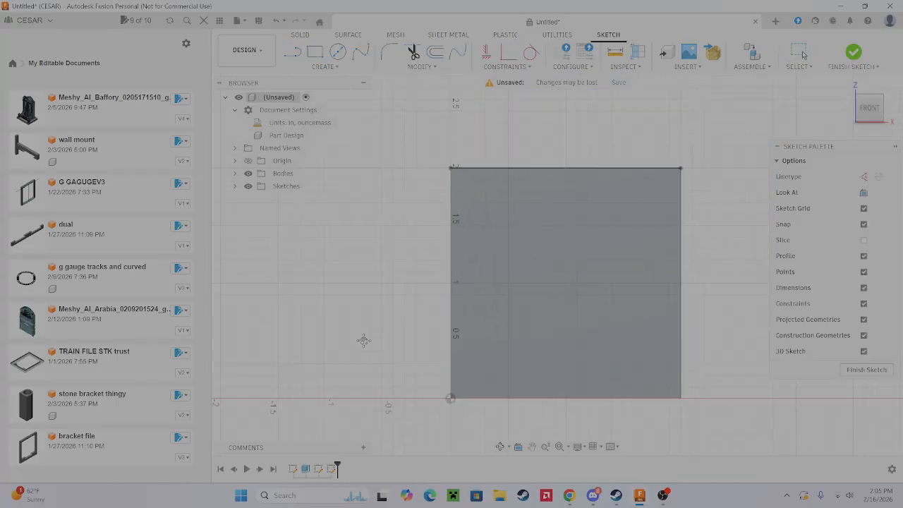
pyautogui.click(291, 53)
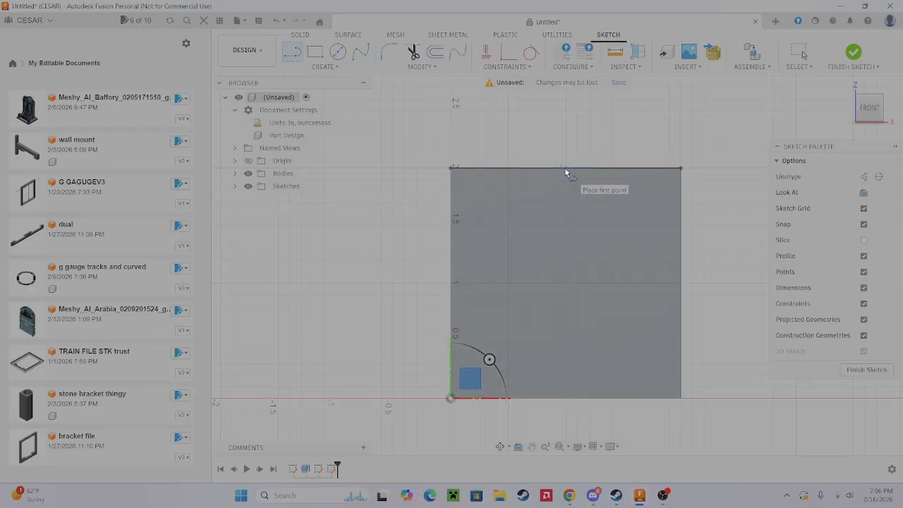
pyautogui.click(564, 169)
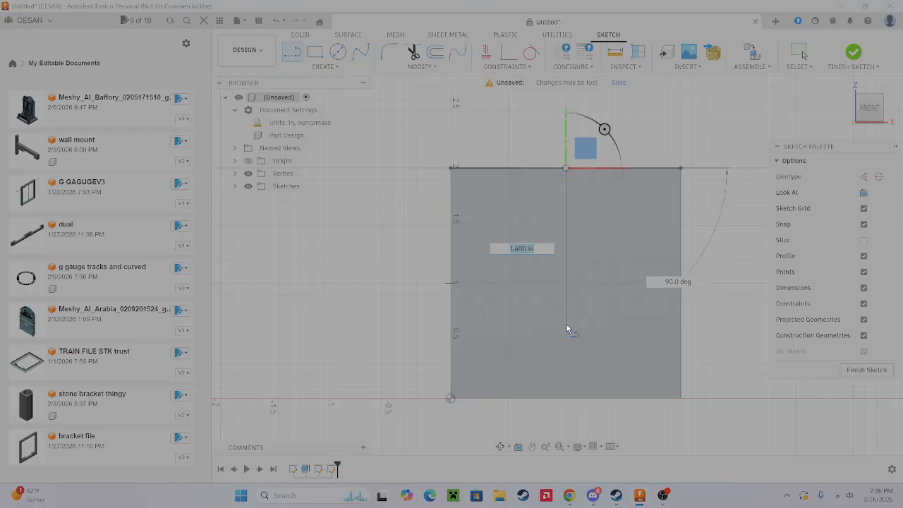
pyautogui.click(568, 286)
pyautogui.press('Escape')
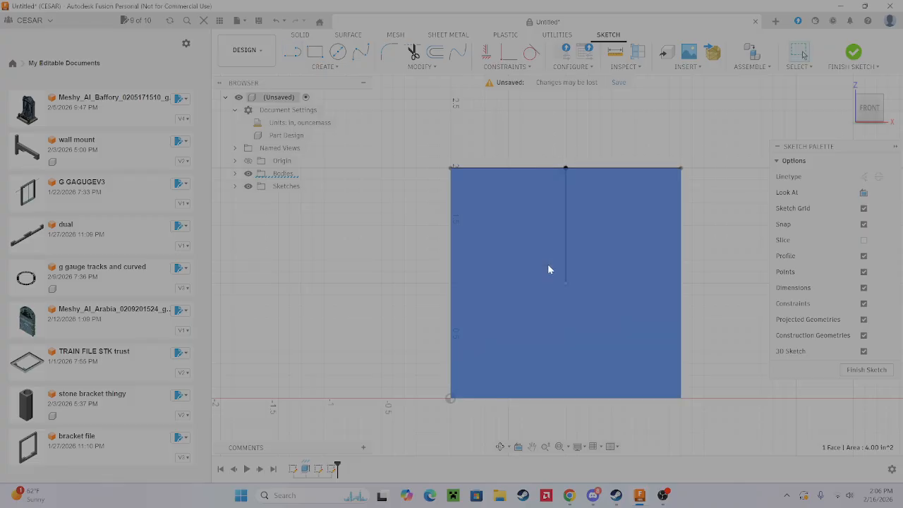
# Undo the front-face sketch containing the vertical line and start a fresh sketch on the cube's front face
pyautogui.hotkey('ctrl', 'z')
pyautogui.hotkey('ctrl', 'z')
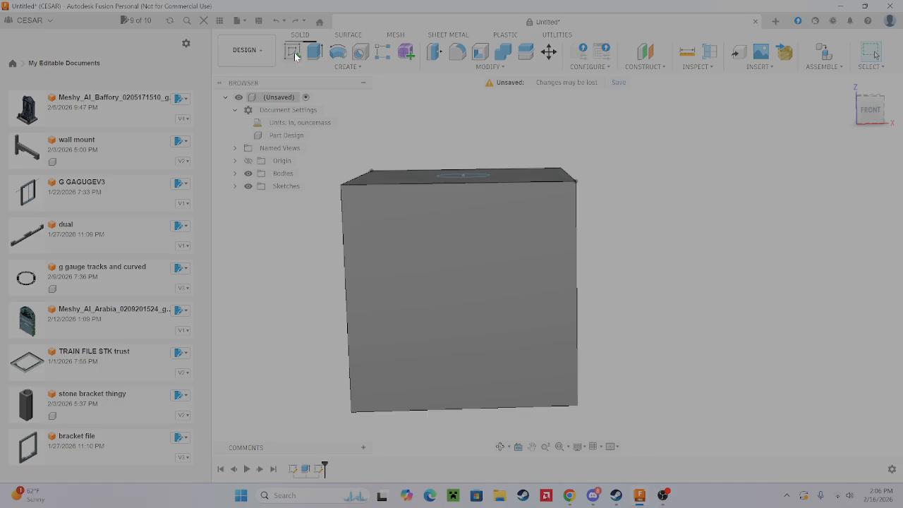
pyautogui.click(293, 54)
pyautogui.click(420, 253)
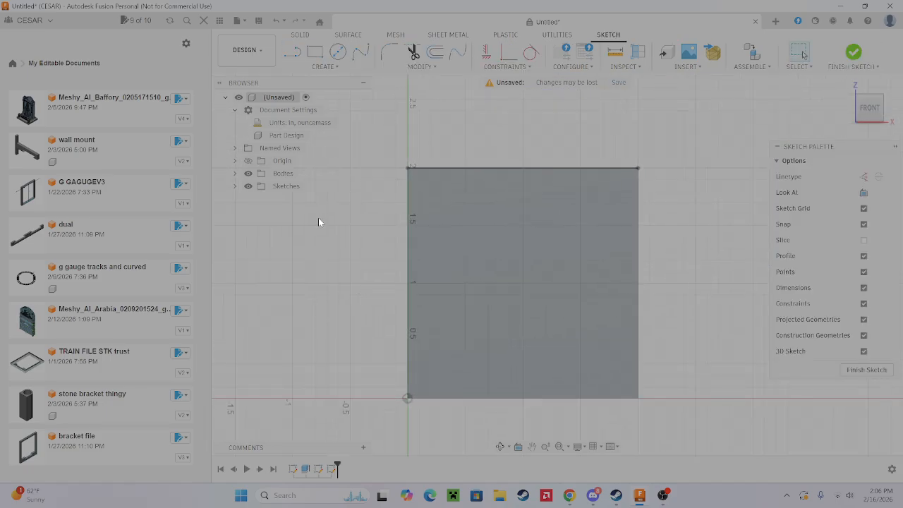
# Draw a 2 in by 2 in rectangle between opposite corners of the front face, covering the whole face
pyautogui.click(314, 51)
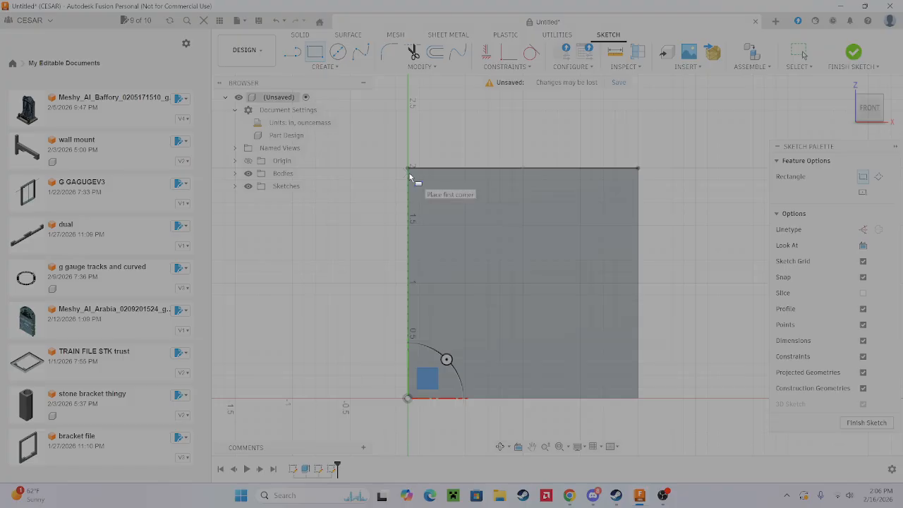
pyautogui.click(407, 167)
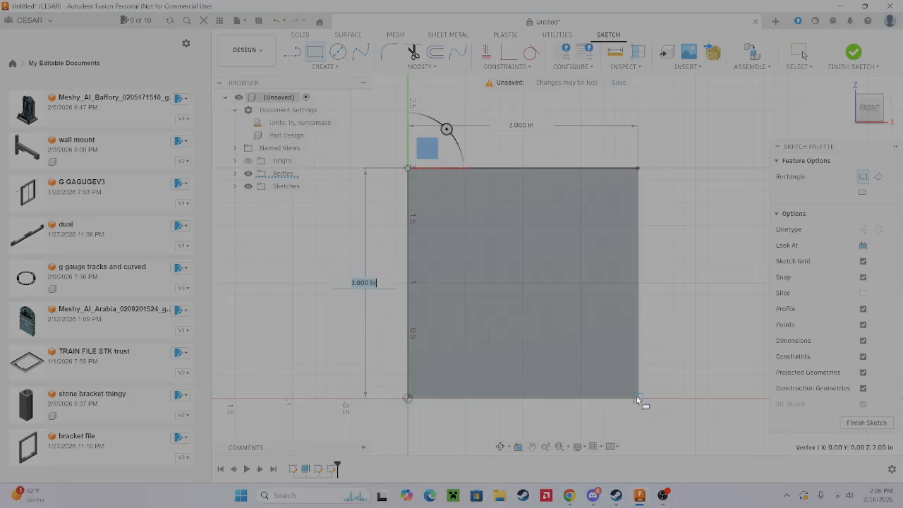
pyautogui.click(637, 397)
# Draw a 0.5 in diameter circle at the centre of the front face and finish the sketch
pyautogui.click(339, 50)
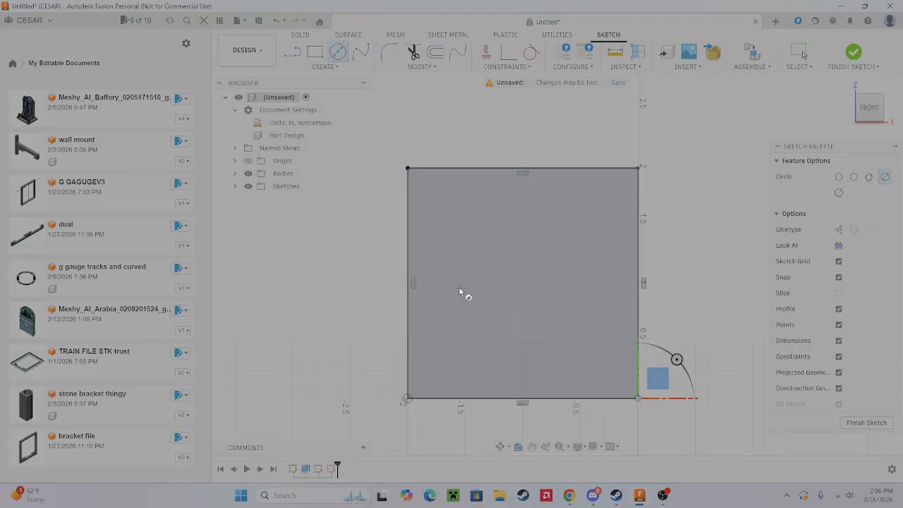
pyautogui.click(522, 284)
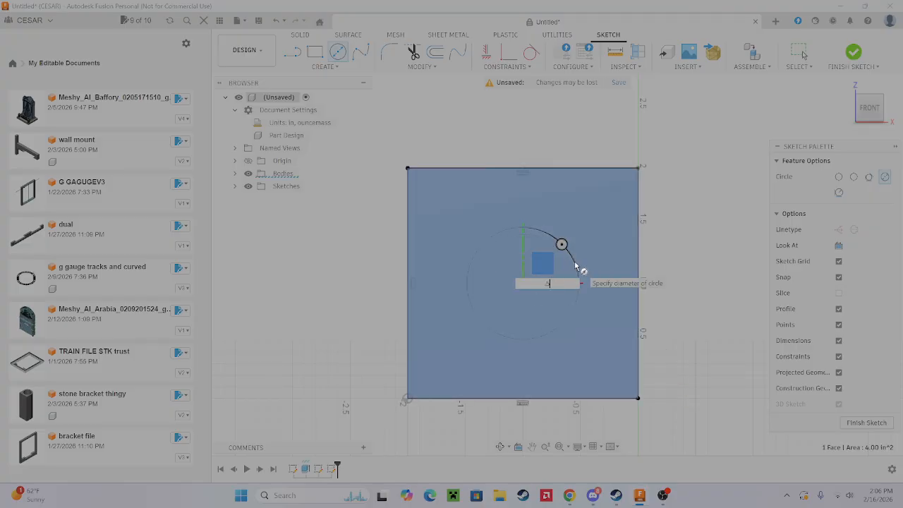
pyautogui.write('.5')
pyautogui.press('Return')
pyautogui.press('Escape')
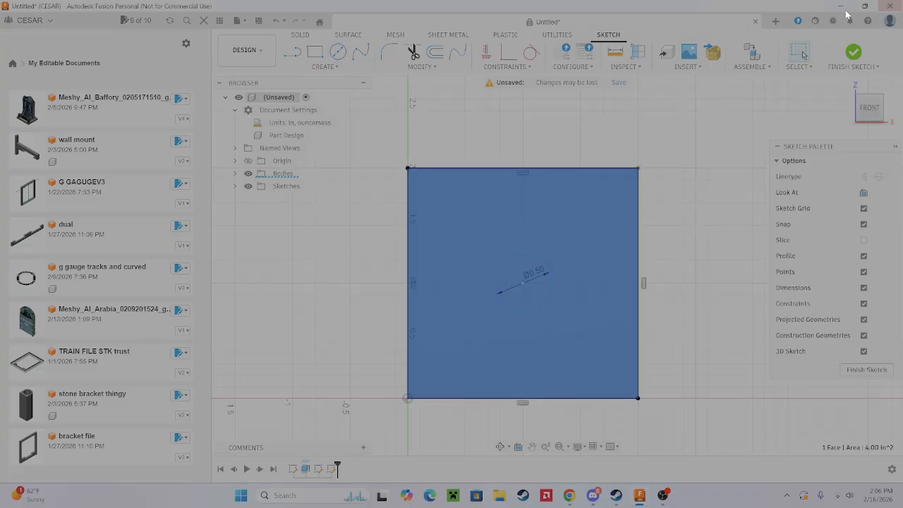
pyautogui.click(854, 53)
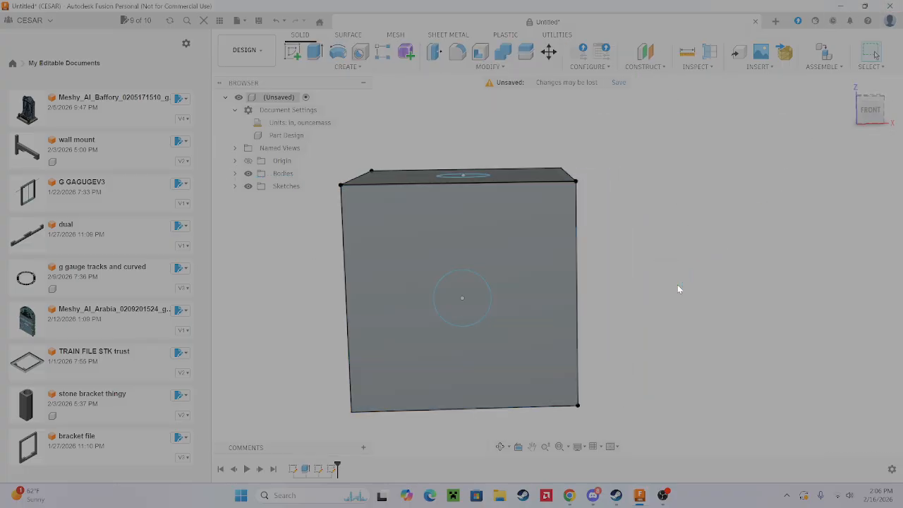
# Start a sketch on the cube's right face and draw a 2 in by 2 in rectangle covering the whole face
pyautogui.click(517, 250)
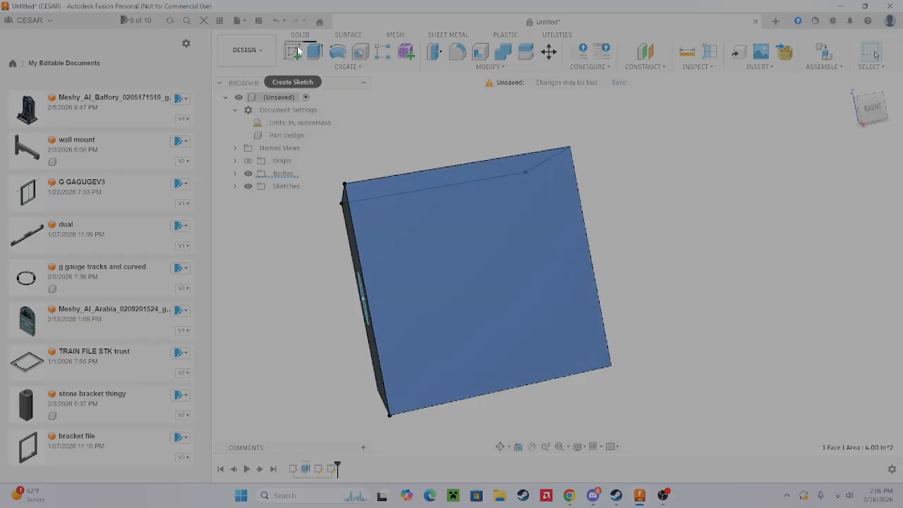
pyautogui.click(295, 51)
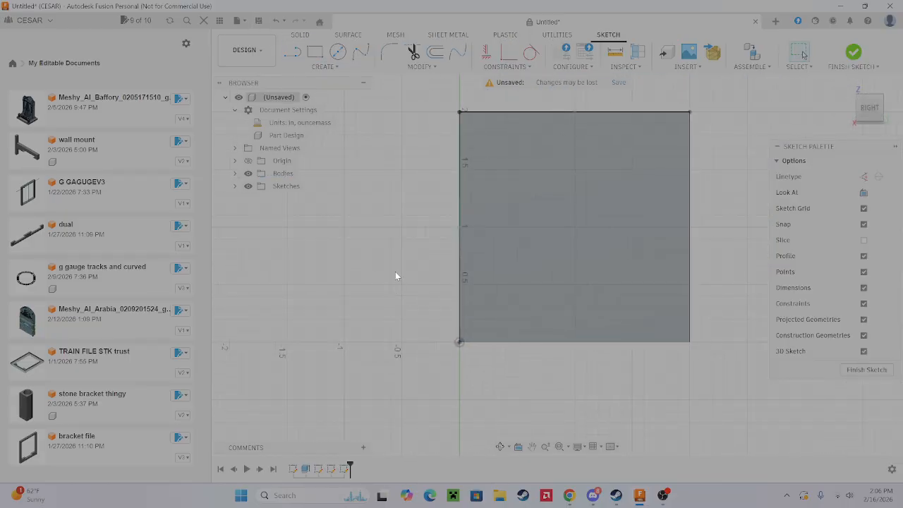
pyautogui.click(318, 51)
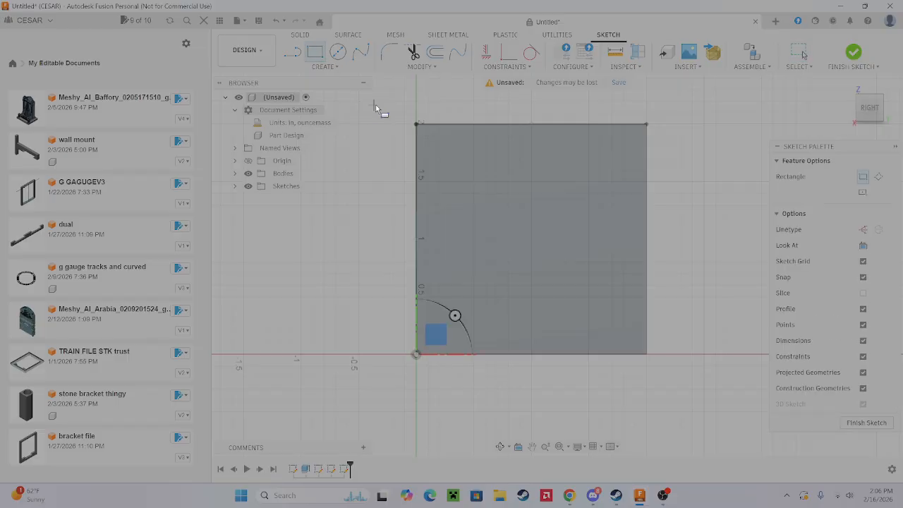
pyautogui.click(416, 124)
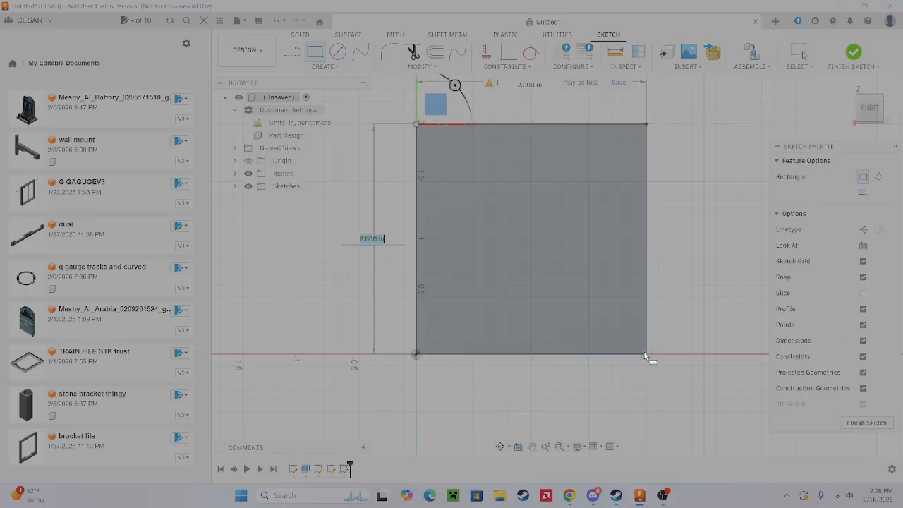
pyautogui.click(644, 352)
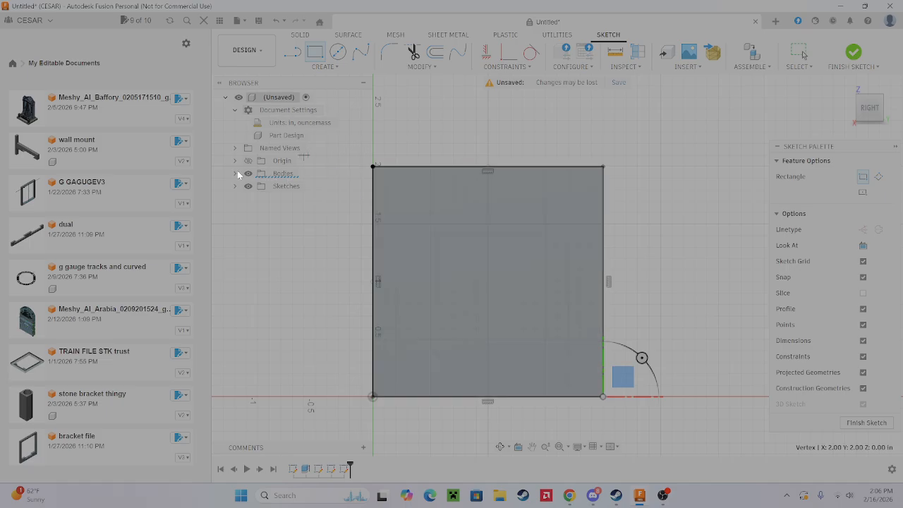
# Hide Body1 and draw a horizontal line about 1 in long from the midpoint of the square's left edge to its centre
pyautogui.click(235, 173)
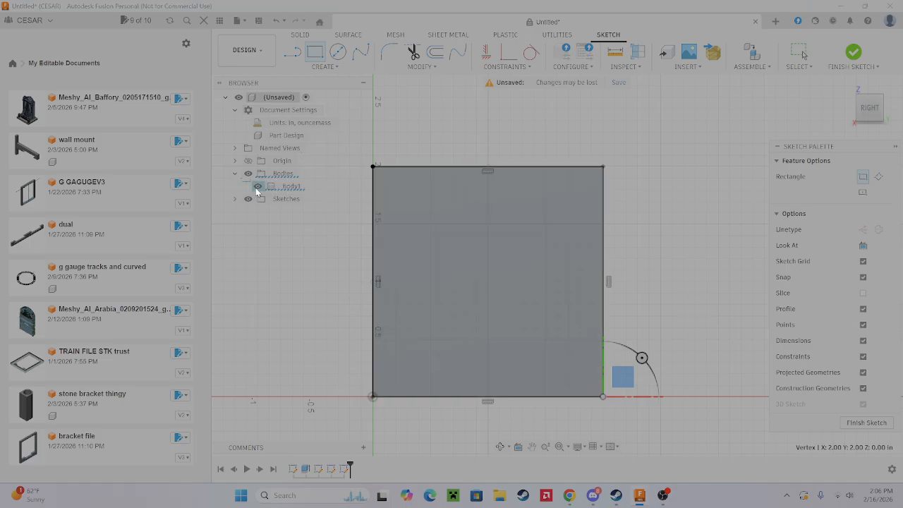
pyautogui.click(257, 187)
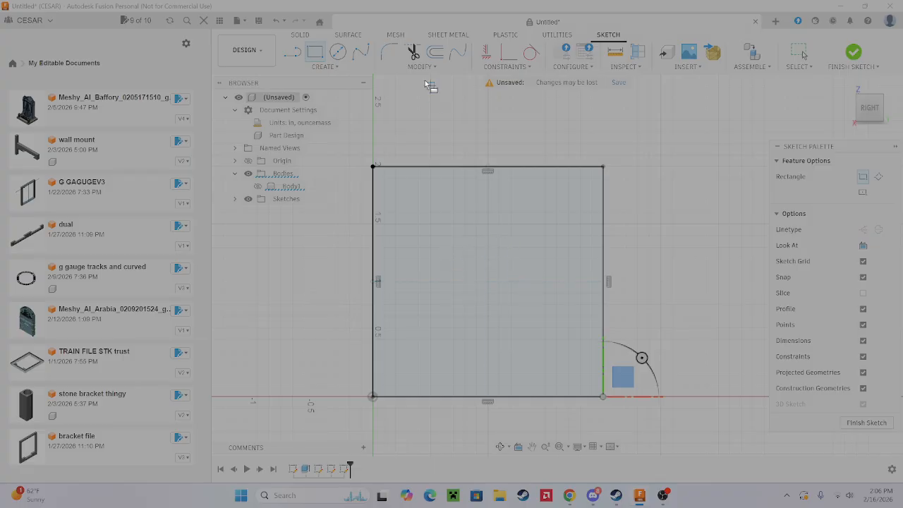
pyautogui.click(339, 52)
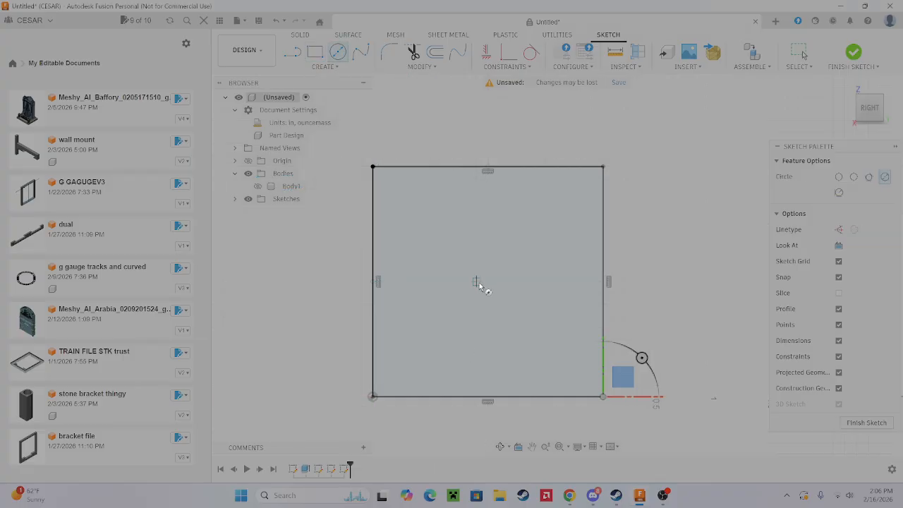
pyautogui.click(292, 52)
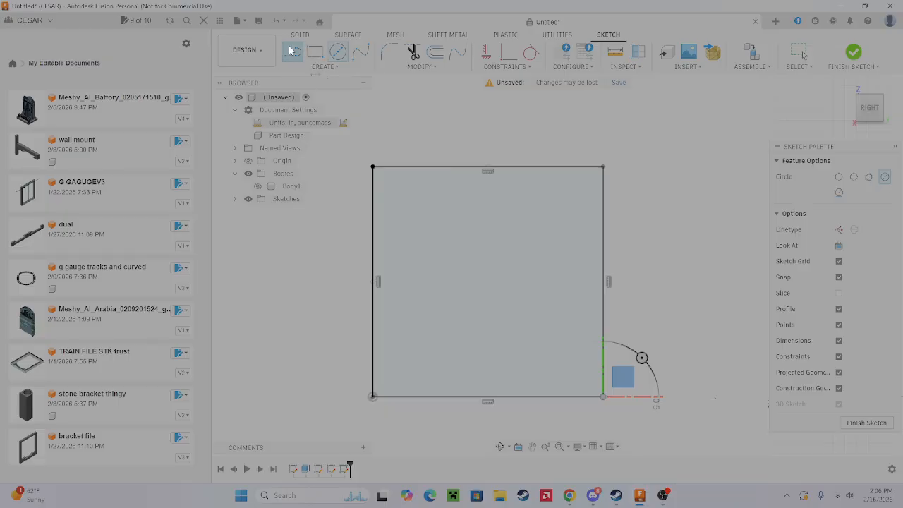
pyautogui.click(372, 282)
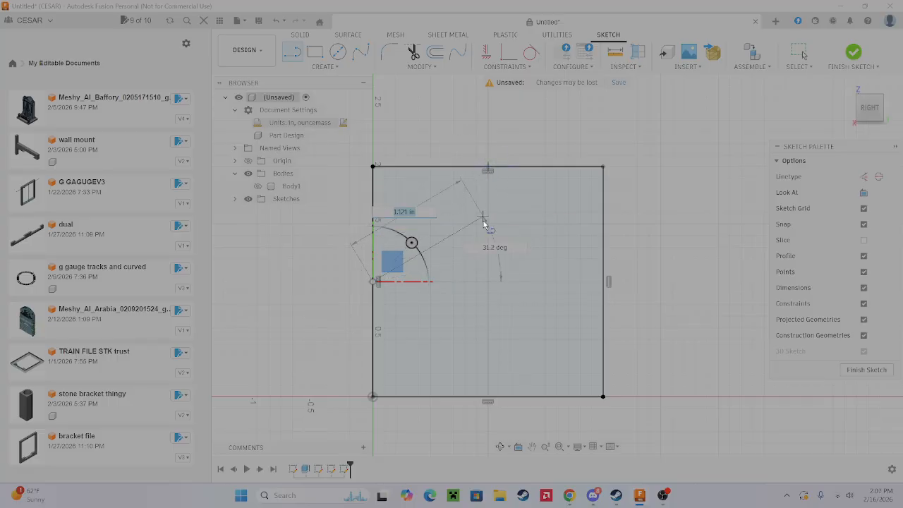
pyautogui.click(489, 283)
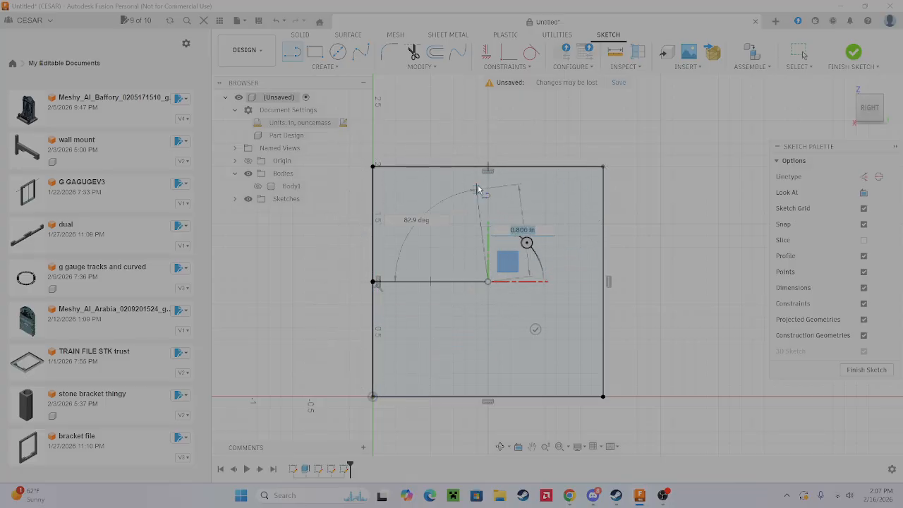
pyautogui.press('Escape')
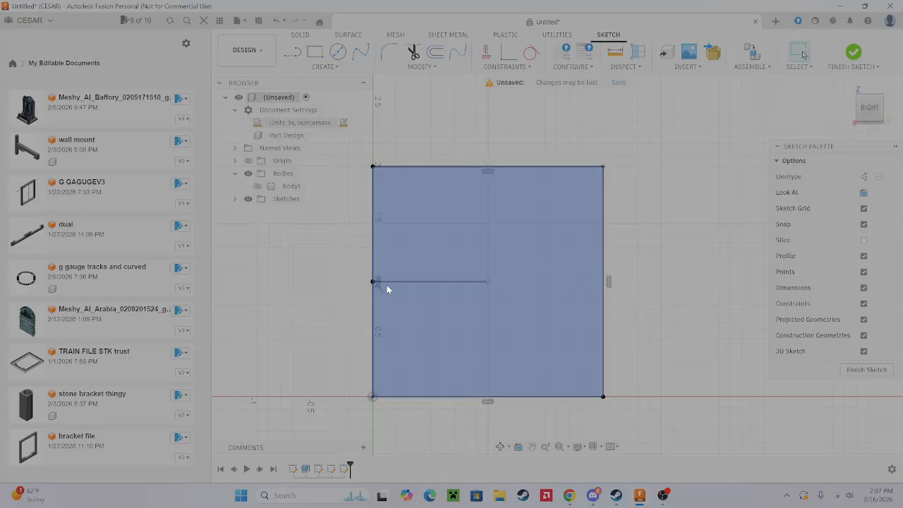
# Draw a 0.5 in diameter circle centred on the inner end of the horizontal line
pyautogui.click(338, 53)
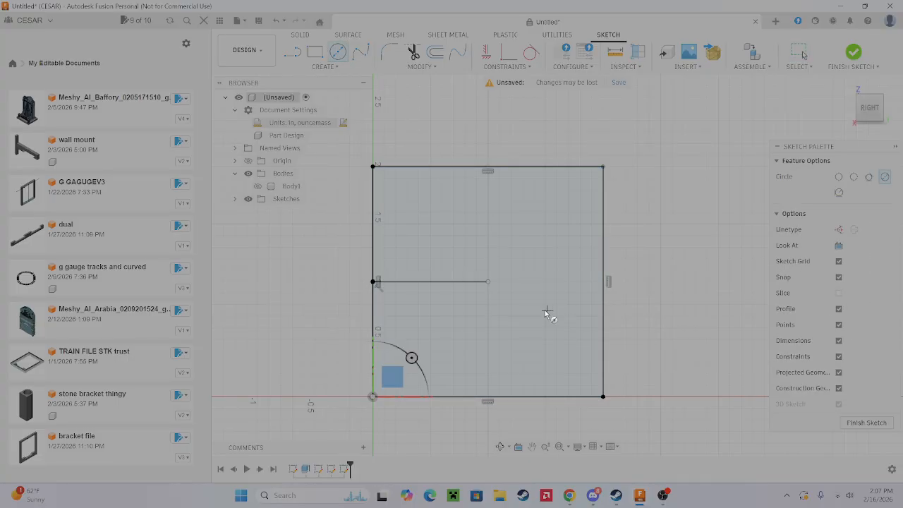
pyautogui.click(487, 281)
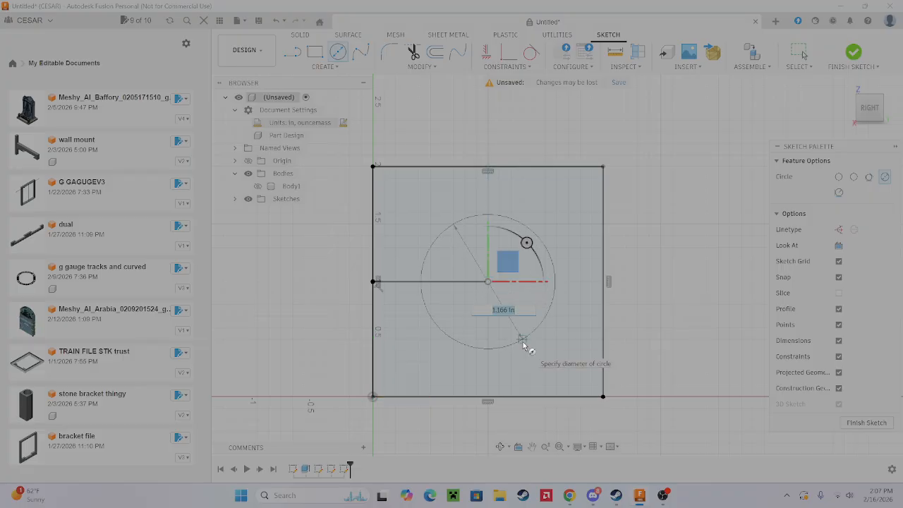
pyautogui.write('.5')
pyautogui.press('Return')
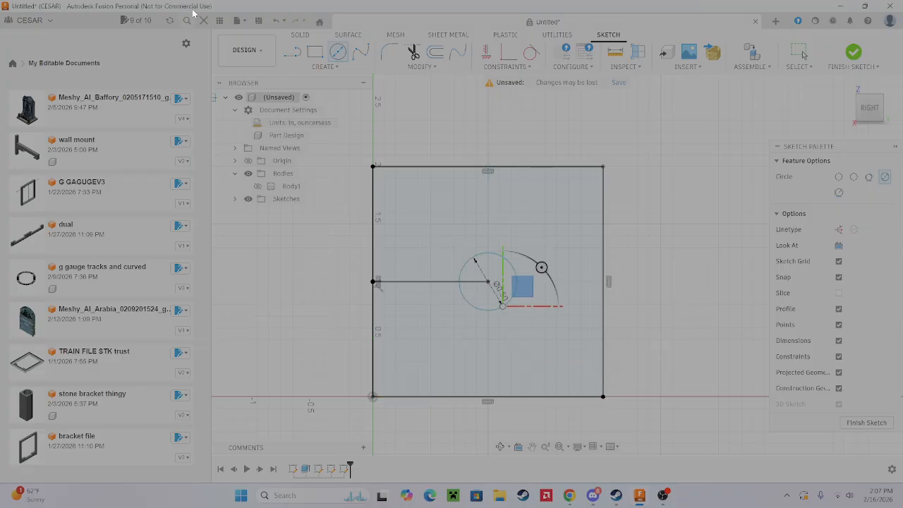
# Draw vertical lines from the top edge's midpoint to the circle's centre and on down past the square's bottom edge
pyautogui.click(298, 55)
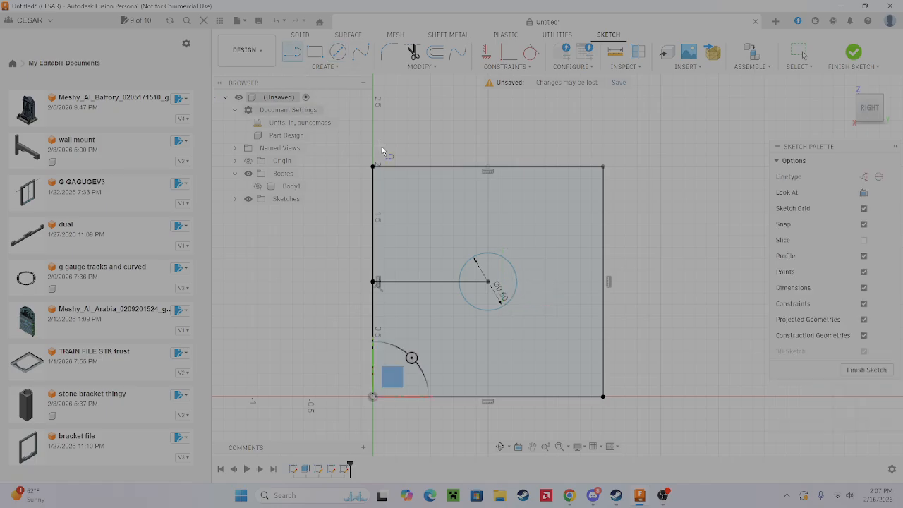
pyautogui.click(487, 168)
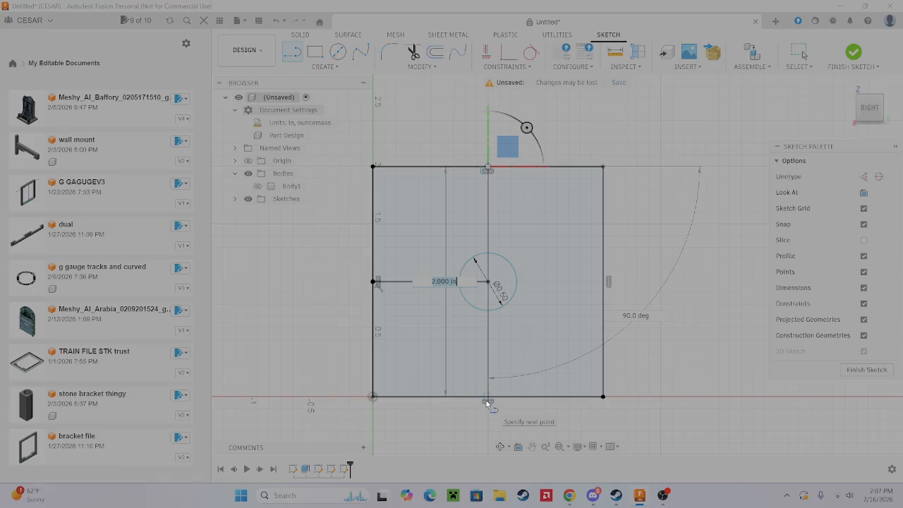
pyautogui.click(488, 283)
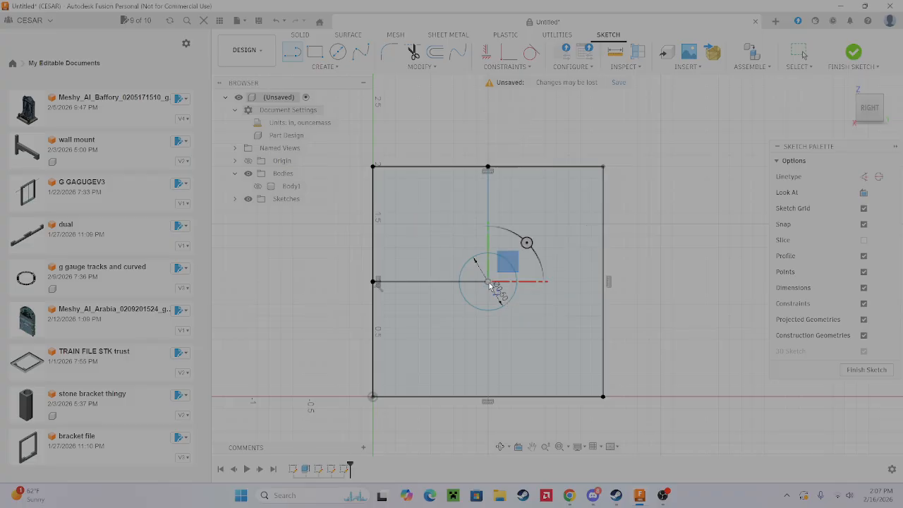
pyautogui.click(487, 172)
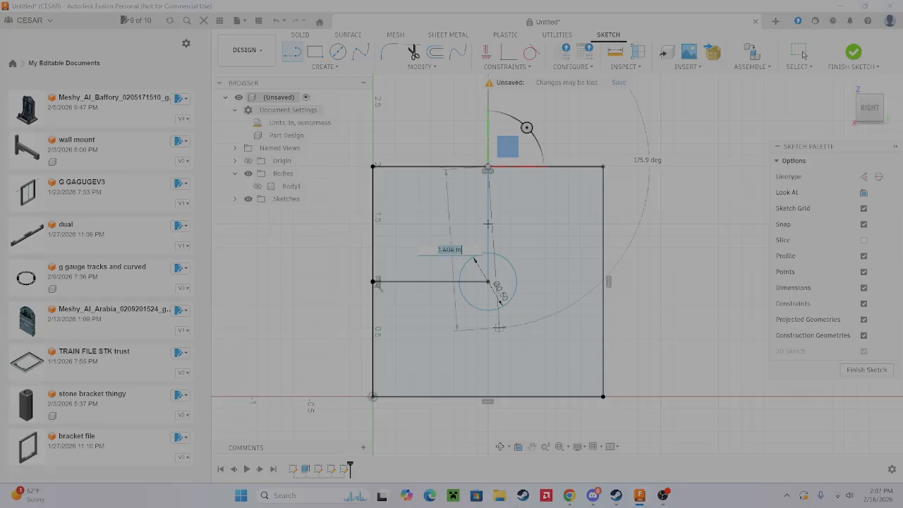
pyautogui.click(486, 432)
pyautogui.press('Escape')
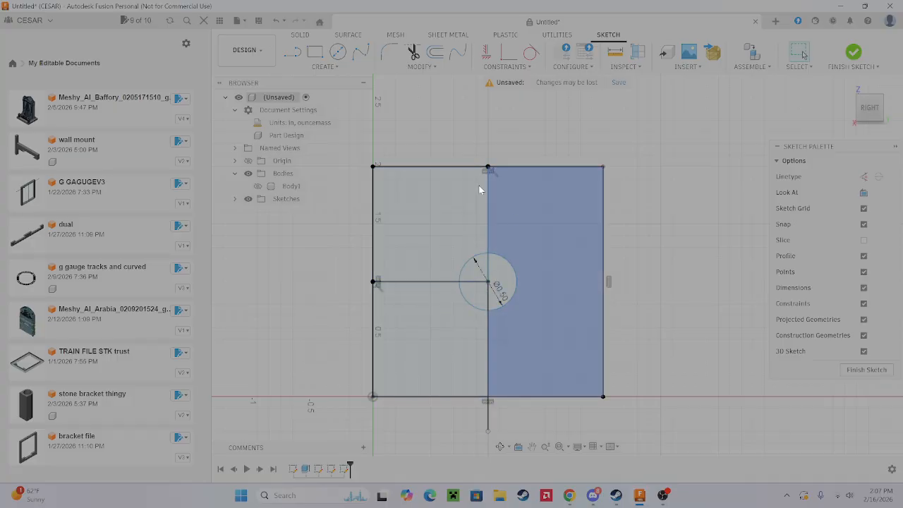
# Finish the right-face sketch and make Body1 visible again
pyautogui.click(854, 55)
pyautogui.moveTo(669, 214)
pyautogui.keyDown('shift'); pyautogui.mouseDown(button='middle')
pyautogui.moveTo(656, 223)
pyautogui.moveTo(646, 282)
pyautogui.moveTo(660, 273)
pyautogui.moveTo(658, 251)
pyautogui.mouseUp(button='middle'); pyautogui.keyUp('shift')
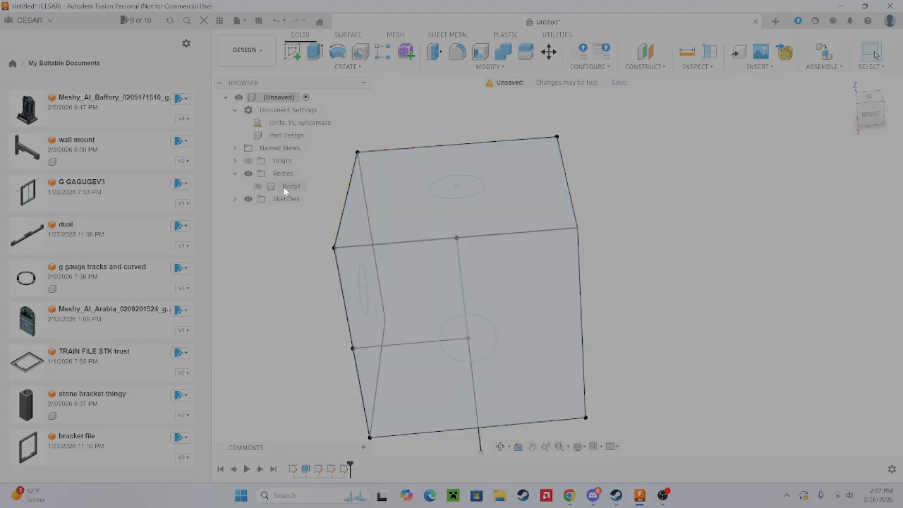
pyautogui.click(260, 187)
pyautogui.moveTo(787, 364); pyautogui.dragTo(895, 347, button='middle')
pyautogui.keyDown('shift'); pyautogui.moveTo(779, 273); pyautogui.dragTo(803, 282, button='middle'); pyautogui.keyUp('shift')
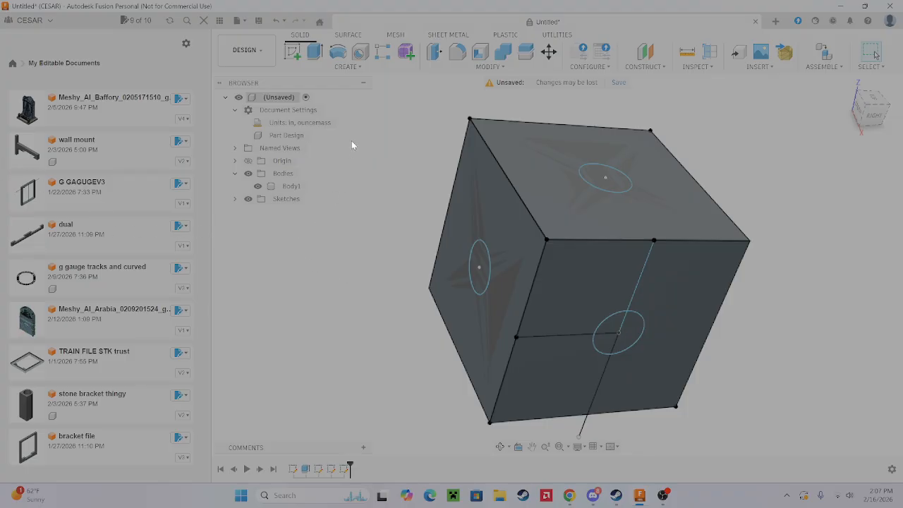
# Extrude the front face's circle as a cut 1.5 in deep into the cube (distance -1.5 in)
pyautogui.click(313, 53)
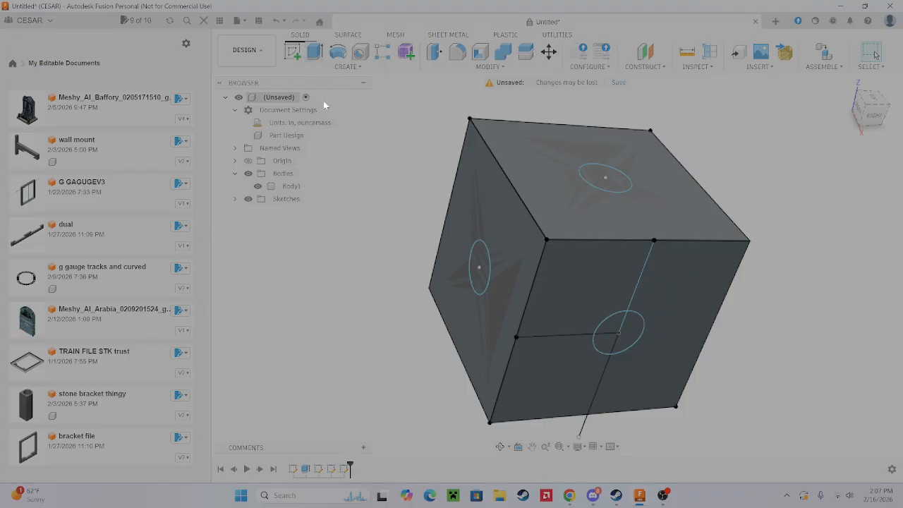
pyautogui.click(483, 276)
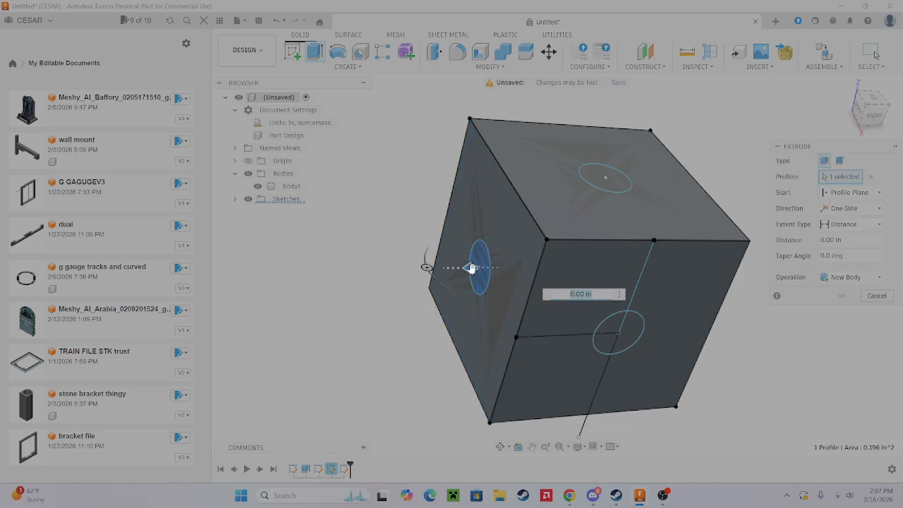
pyautogui.moveTo(476, 266); pyautogui.dragTo(644, 345)
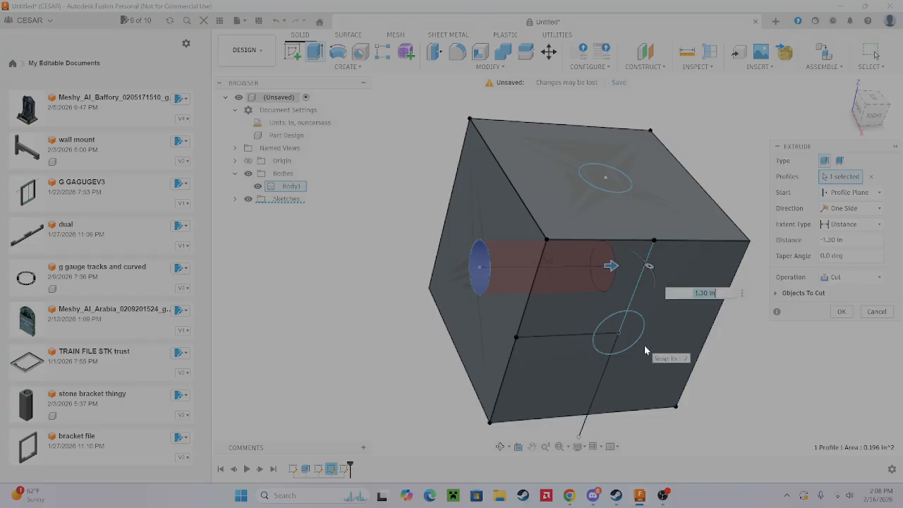
pyautogui.write('1.5')
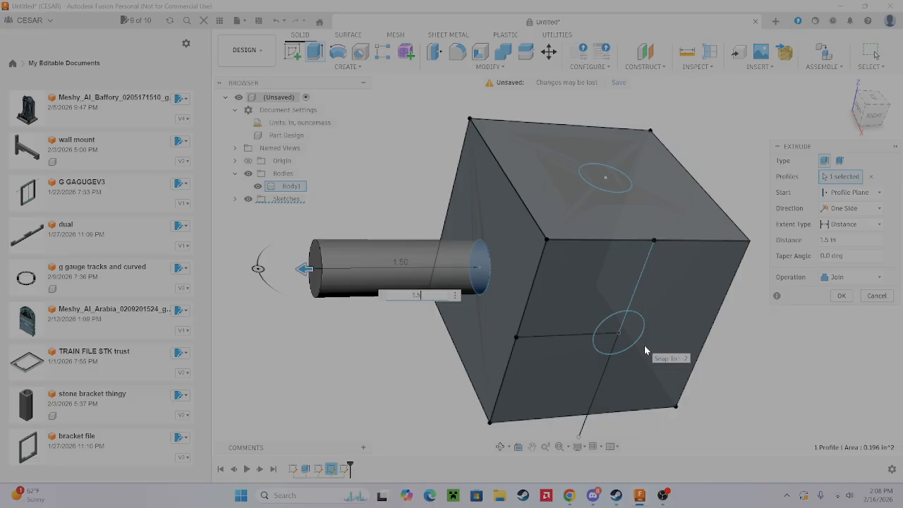
pyautogui.click(862, 275)
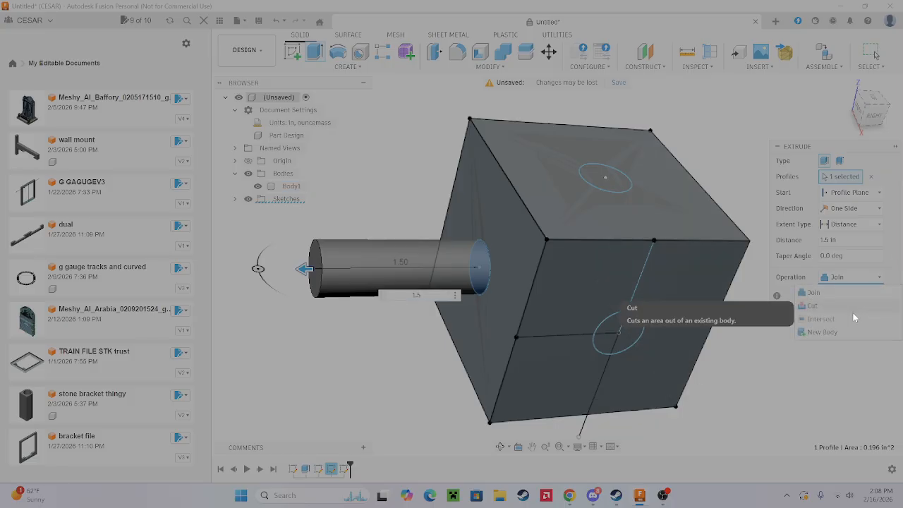
pyautogui.click(829, 303)
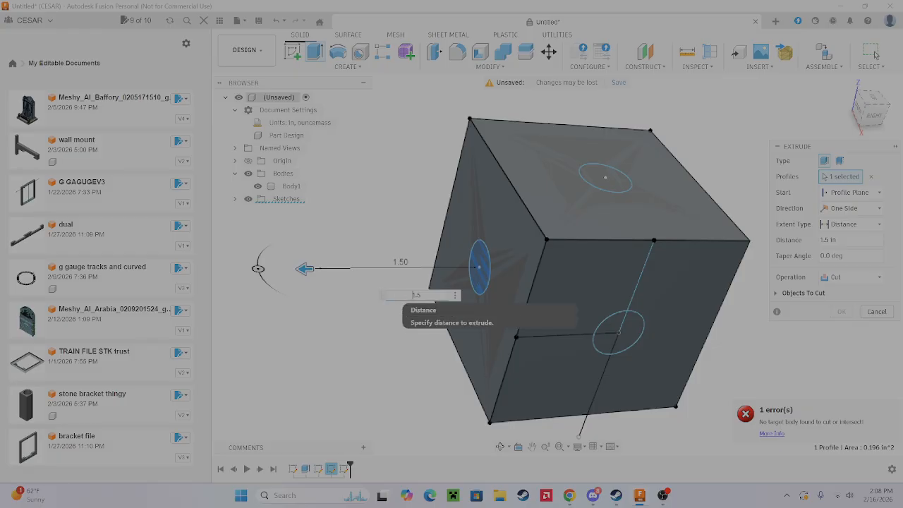
pyautogui.write('-')
pyautogui.press('Return')
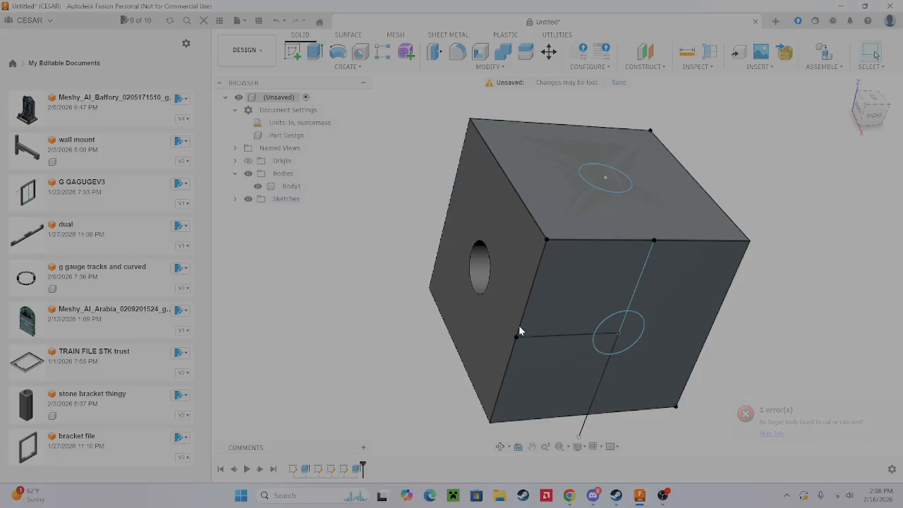
# Extrude the top face's circle as a cut 1.5 in deep into the cube
pyautogui.moveTo(563, 112); pyautogui.dragTo(450, 153, button='middle')
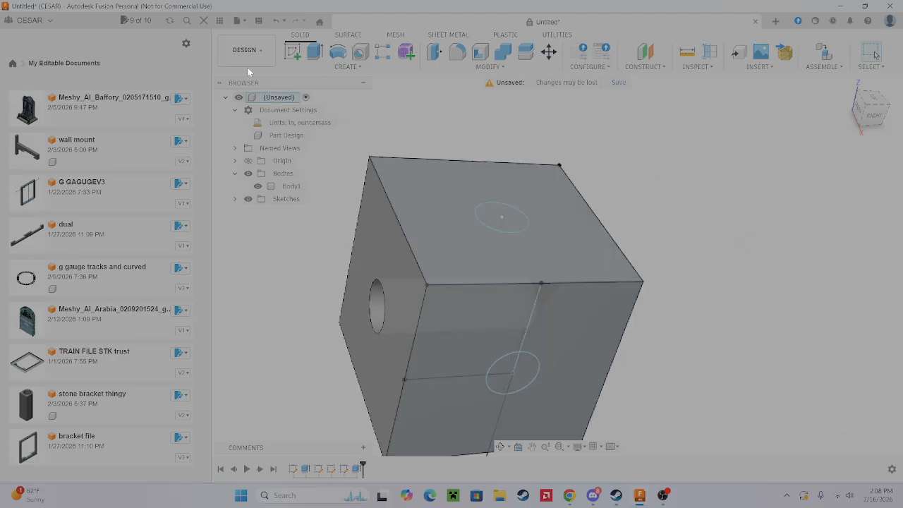
pyautogui.click(315, 51)
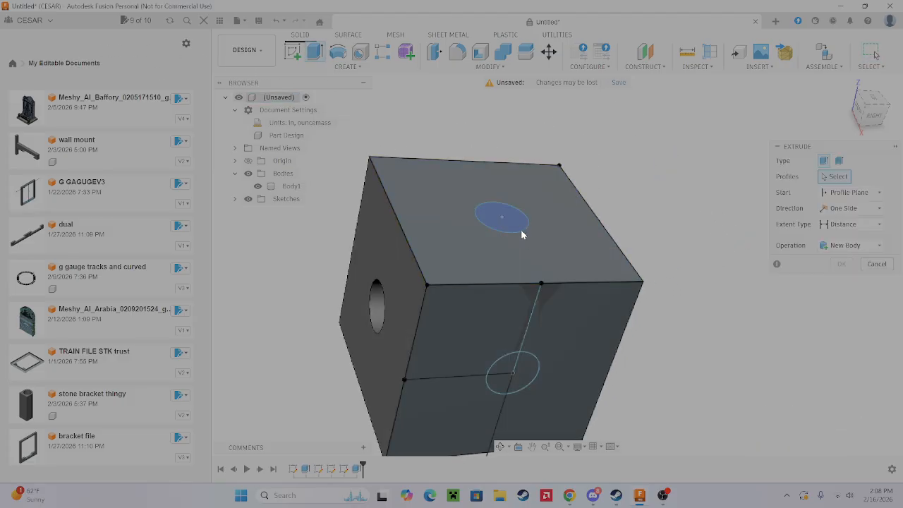
pyautogui.click(520, 229)
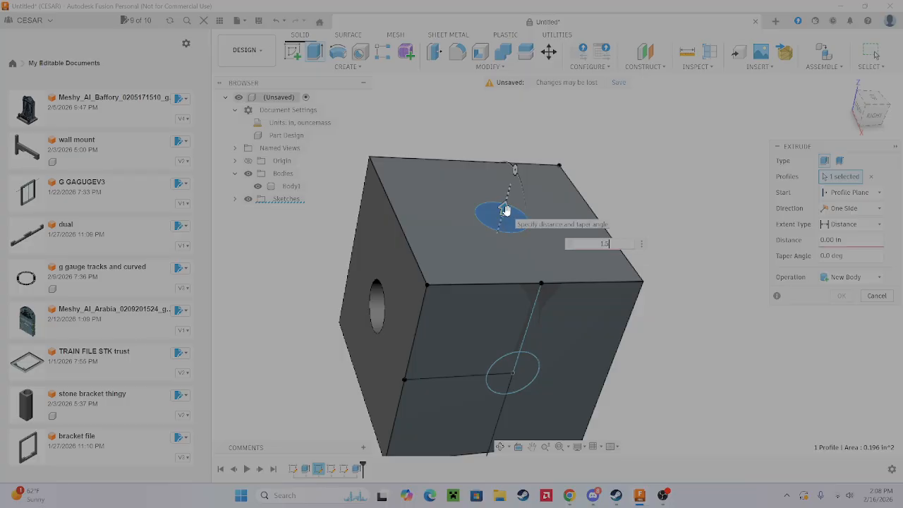
pyautogui.write('1.5')
pyautogui.press('Return')
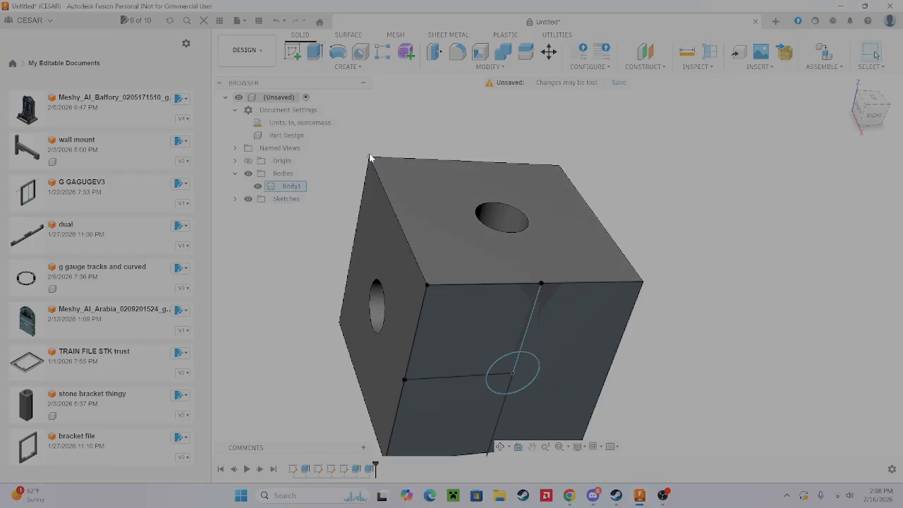
# Extrude all three profile segments of the right face's circle as a cut 1.5 in deep into the cube
pyautogui.click(314, 51)
pyautogui.click(526, 368)
pyautogui.click(505, 380)
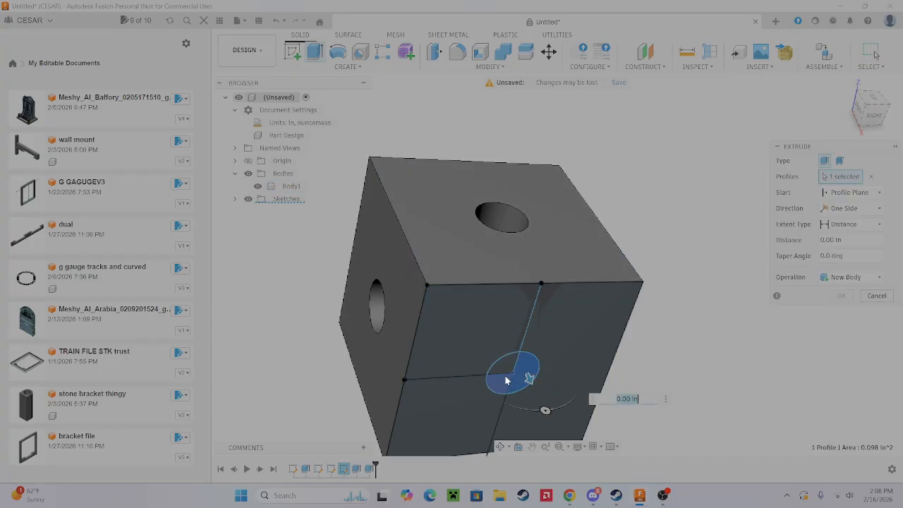
pyautogui.click(508, 383)
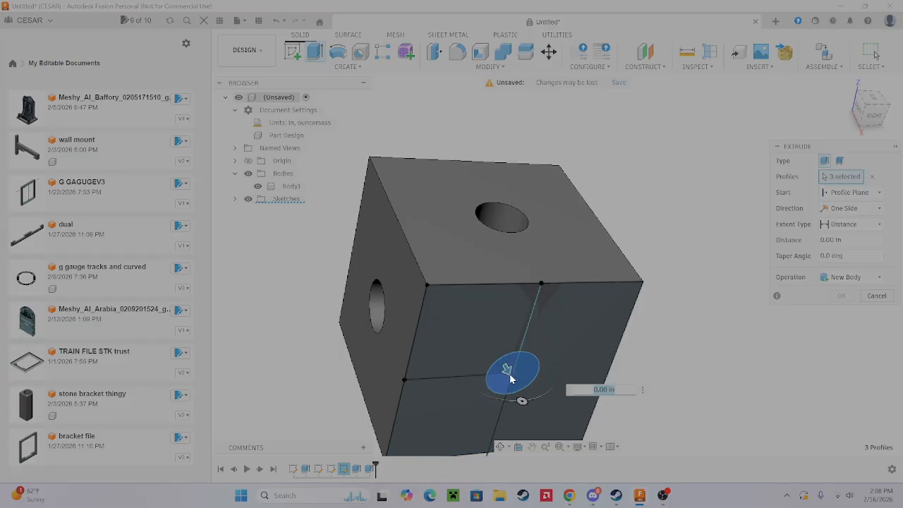
pyautogui.moveTo(510, 379); pyautogui.dragTo(494, 349)
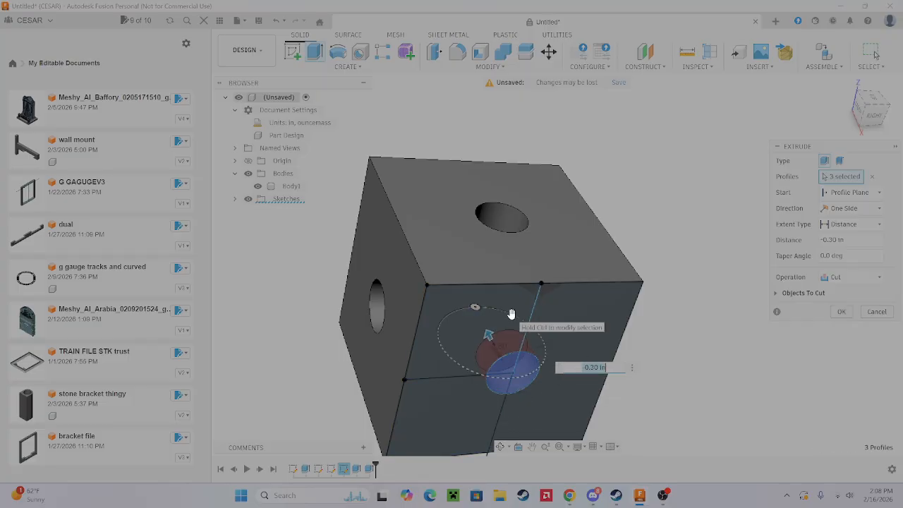
pyautogui.write('1.5')
pyautogui.press('Return')
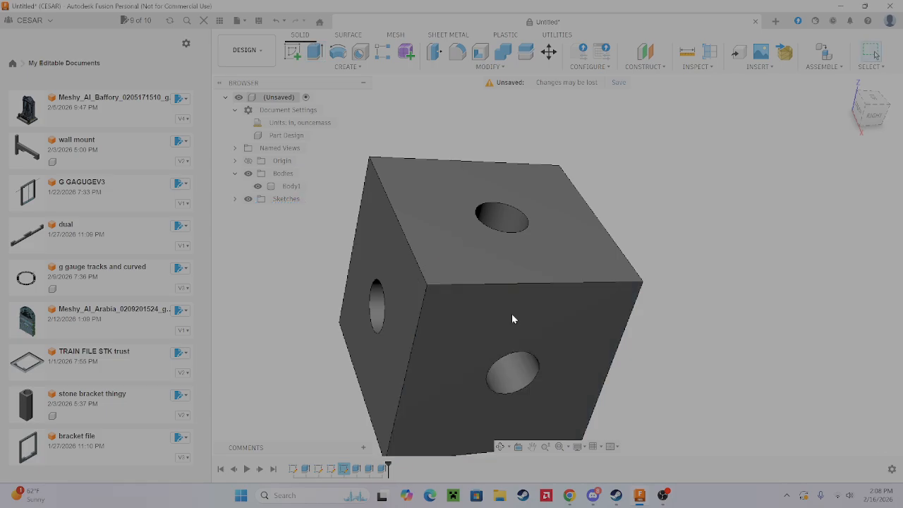
pyautogui.keyDown('shift'); pyautogui.moveTo(602, 418); pyautogui.dragTo(656, 301, button='middle'); pyautogui.keyUp('shift')
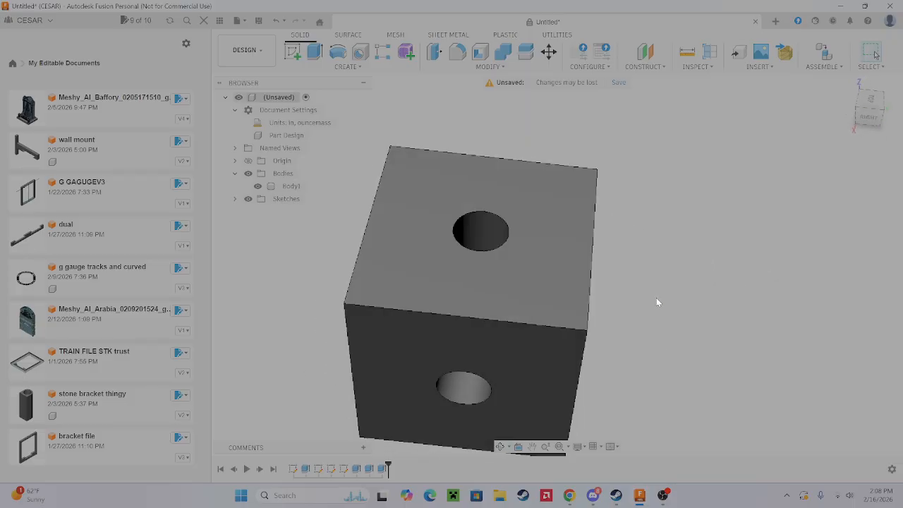
pyautogui.click(528, 59)
pyautogui.click(486, 254)
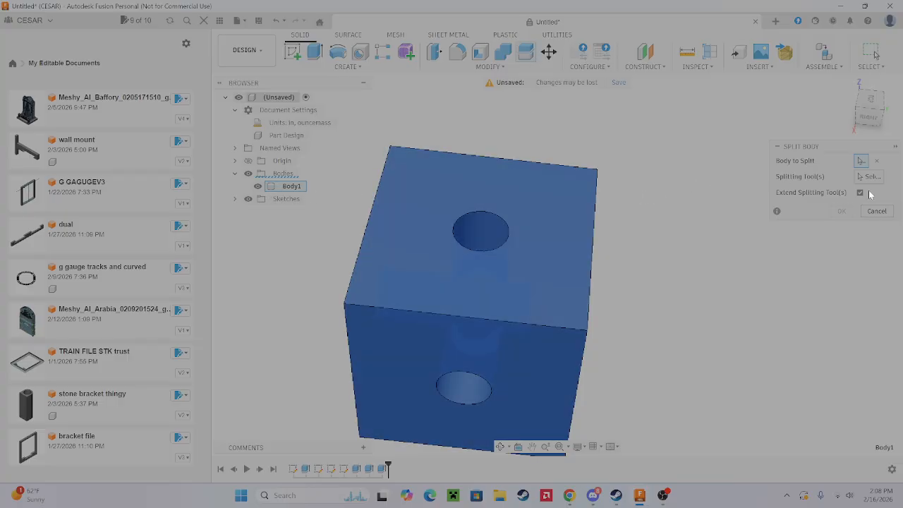
pyautogui.keyDown('shift'); pyautogui.moveTo(554, 291); pyautogui.dragTo(555, 376, button='middle'); pyautogui.keyUp('shift')
pyautogui.click(385, 379)
pyautogui.scroll(-1, 556, 376)
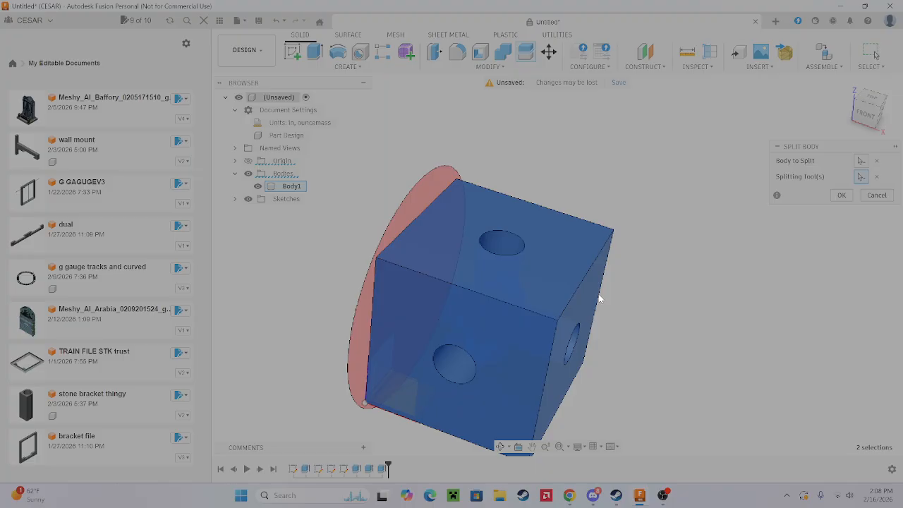
pyautogui.keyDown('shift'); pyautogui.moveTo(599, 302); pyautogui.dragTo(464, 403, button='middle'); pyautogui.keyUp('shift')
pyautogui.click(462, 408)
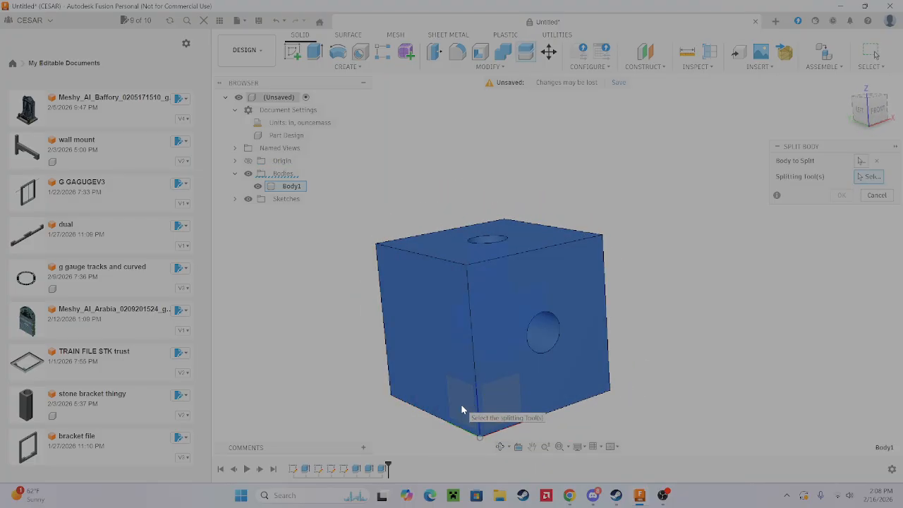
pyautogui.keyDown('shift'); pyautogui.moveTo(582, 263); pyautogui.dragTo(509, 353, button='middle'); pyautogui.keyUp('shift')
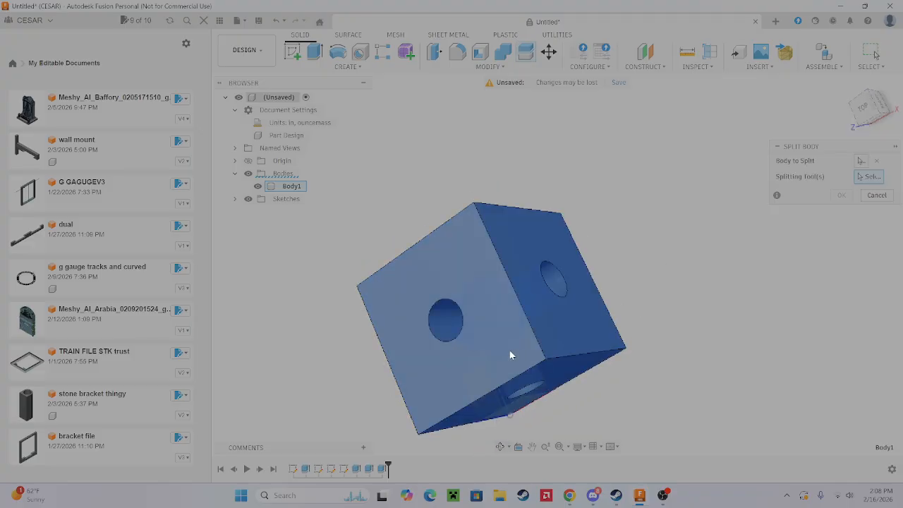
pyautogui.click(449, 325)
pyautogui.keyDown('shift'); pyautogui.moveTo(507, 322); pyautogui.dragTo(545, 311, button='middle'); pyautogui.keyUp('shift')
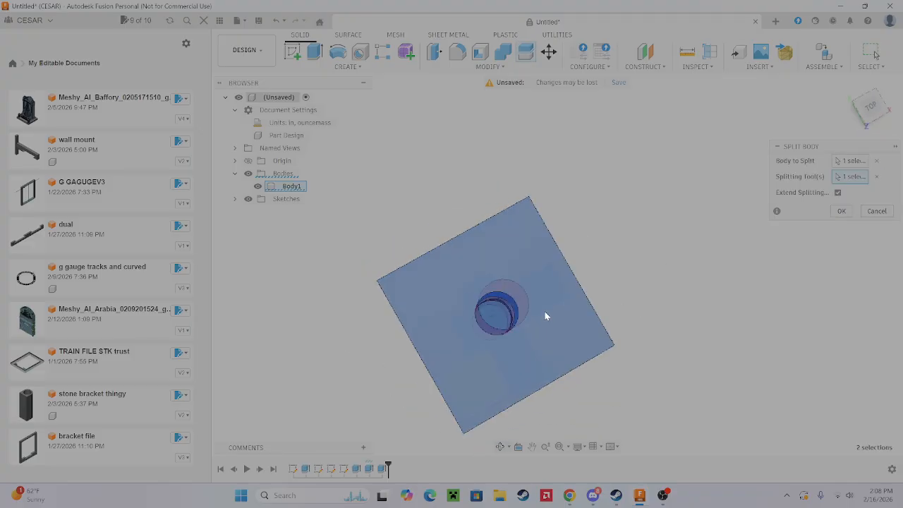
pyautogui.click(878, 177)
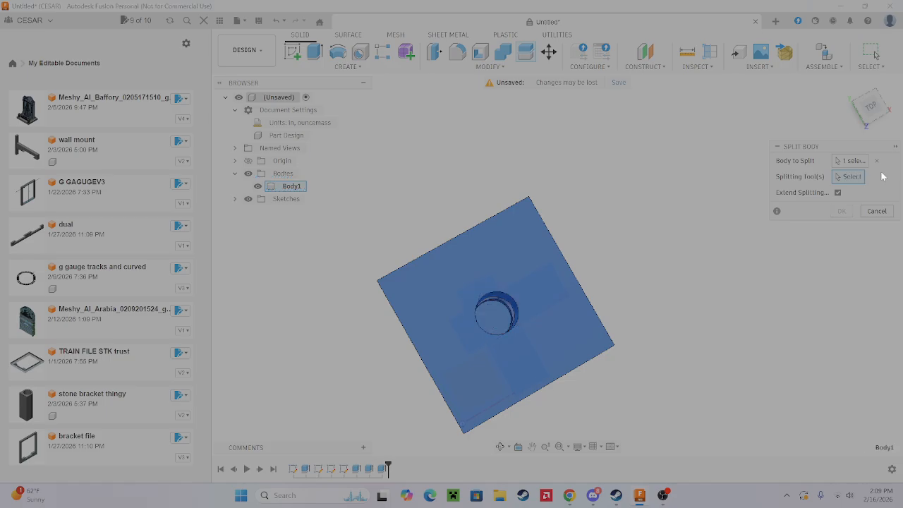
pyautogui.press('Escape')
# Create an offset construction plane 1 in inward from the cube's left face
pyautogui.keyDown('shift'); pyautogui.moveTo(739, 264); pyautogui.dragTo(700, 221, button='middle'); pyautogui.keyUp('shift')
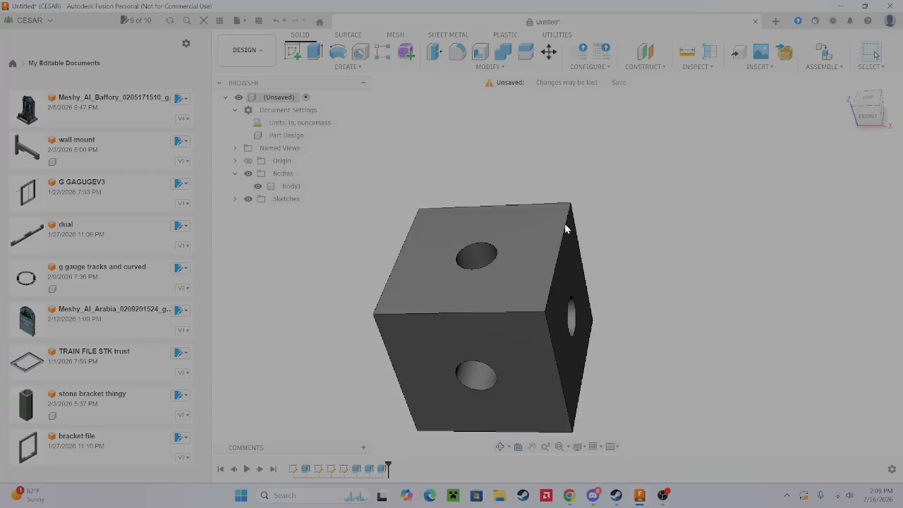
pyautogui.click(643, 56)
pyautogui.keyDown('shift'); pyautogui.moveTo(492, 334); pyautogui.dragTo(426, 375, button='middle'); pyautogui.keyUp('shift')
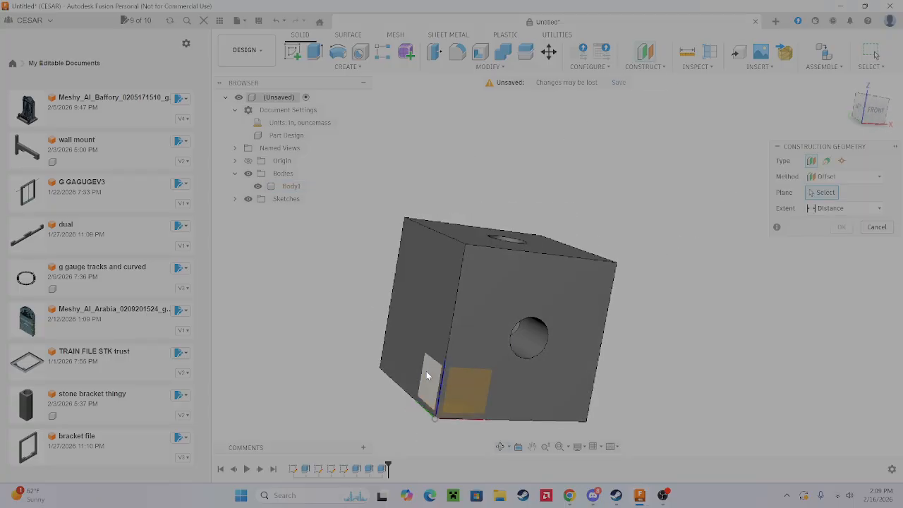
pyautogui.click(425, 374)
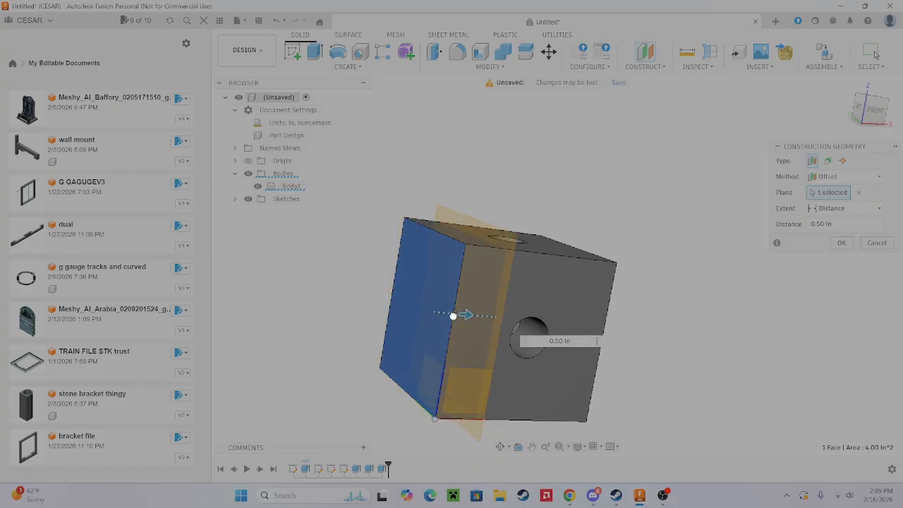
pyautogui.moveTo(453, 315); pyautogui.dragTo(488, 316)
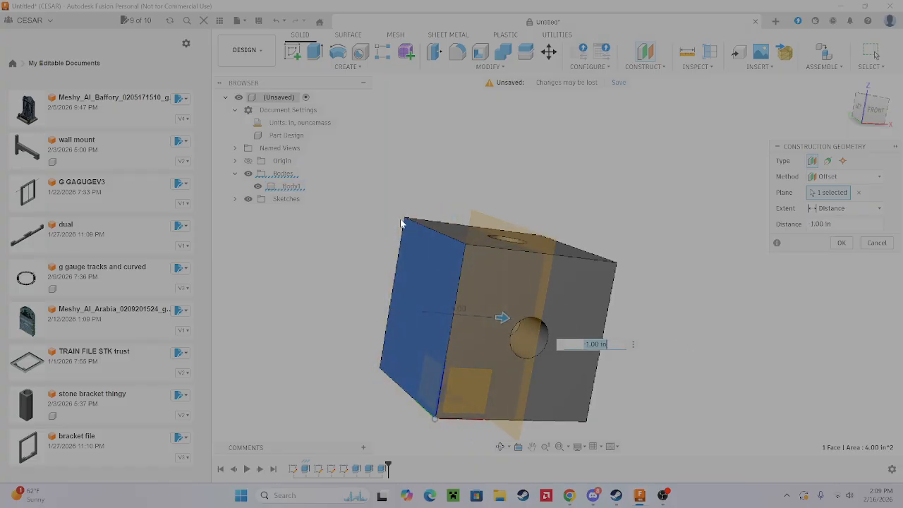
pyautogui.press('Return')
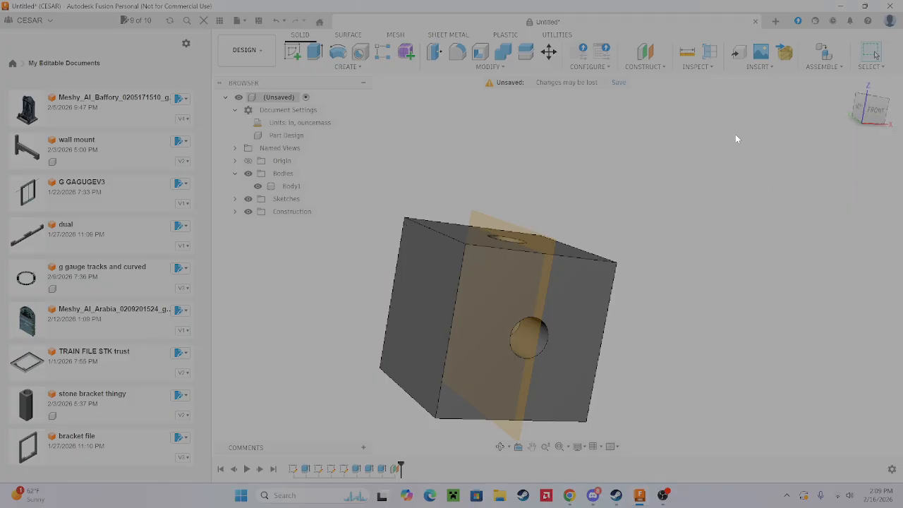
# Split the cube body in two, using the offset construction plane as the splitting tool
pyautogui.keyDown('shift'); pyautogui.moveTo(735, 139); pyautogui.dragTo(669, 189, button='middle'); pyautogui.keyUp('shift')
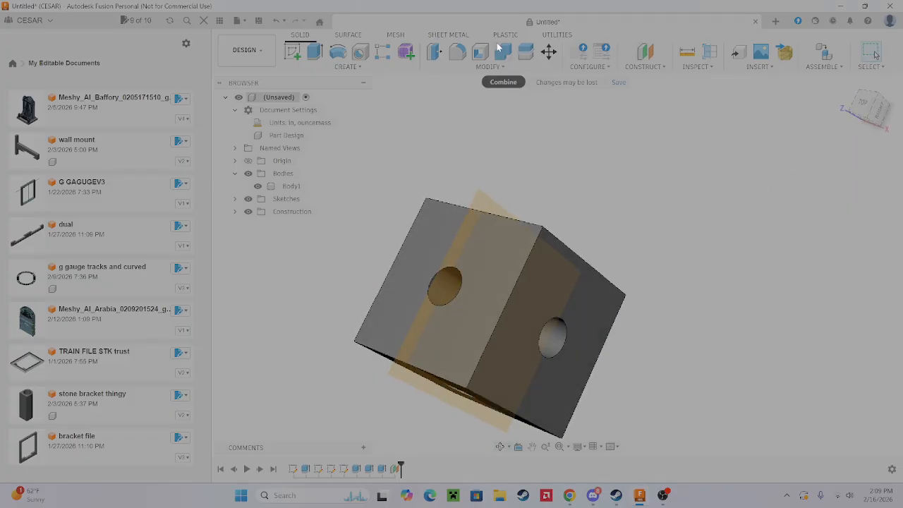
pyautogui.click(535, 48)
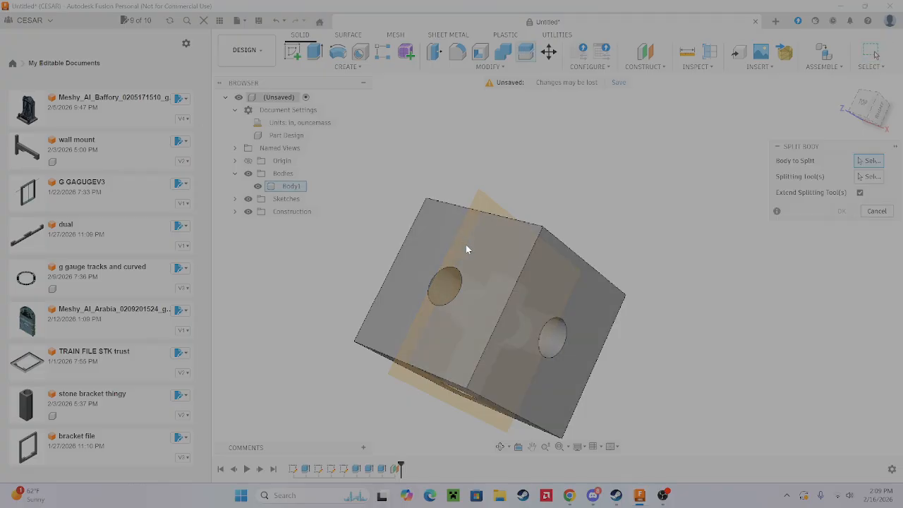
pyautogui.click(487, 255)
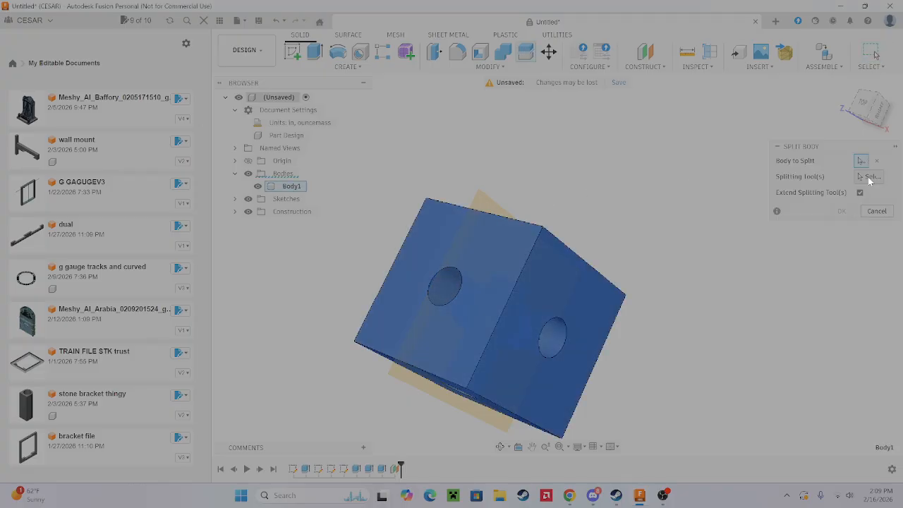
pyautogui.click(486, 201)
pyautogui.keyDown('shift'); pyautogui.moveTo(522, 198); pyautogui.dragTo(802, 211, button='middle'); pyautogui.keyUp('shift')
pyautogui.click(830, 199)
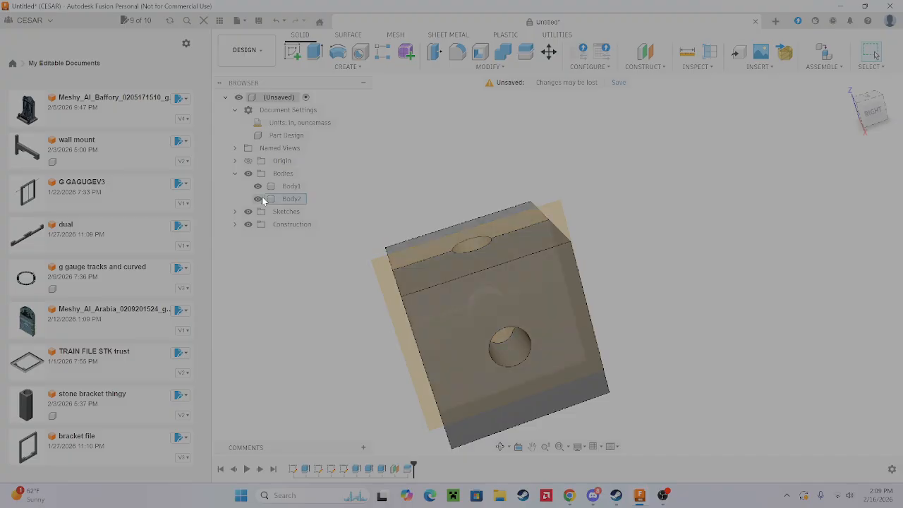
# Hide Body2 to examine the intersecting holes inside the remaining half, and make Body2 visible again
pyautogui.click(259, 197)
pyautogui.keyDown('shift'); pyautogui.moveTo(470, 341); pyautogui.dragTo(637, 312, button='middle'); pyautogui.keyUp('shift')
pyautogui.scroll(5, 520, 335)
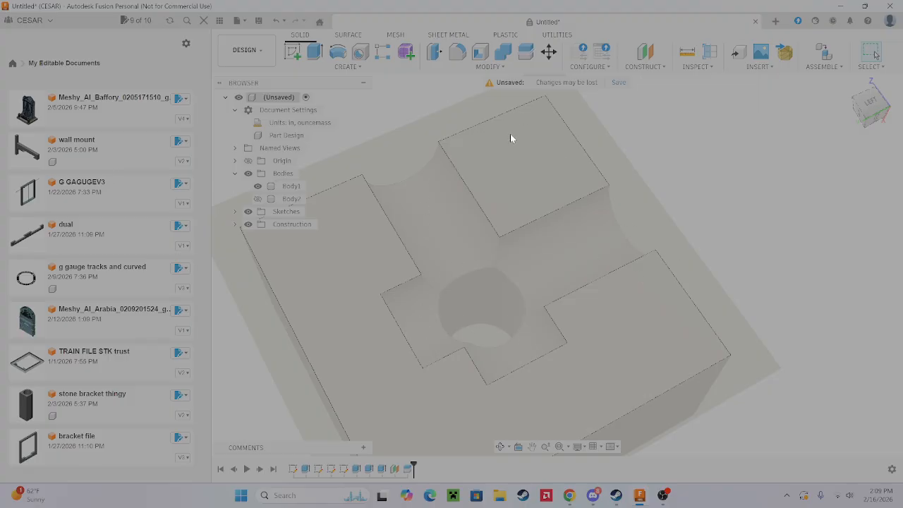
pyautogui.moveTo(791, 205)
pyautogui.keyDown('shift'); pyautogui.mouseDown(button='middle')
pyautogui.moveTo(804, 191)
pyautogui.moveTo(839, 196)
pyautogui.mouseUp(button='middle'); pyautogui.keyUp('shift')
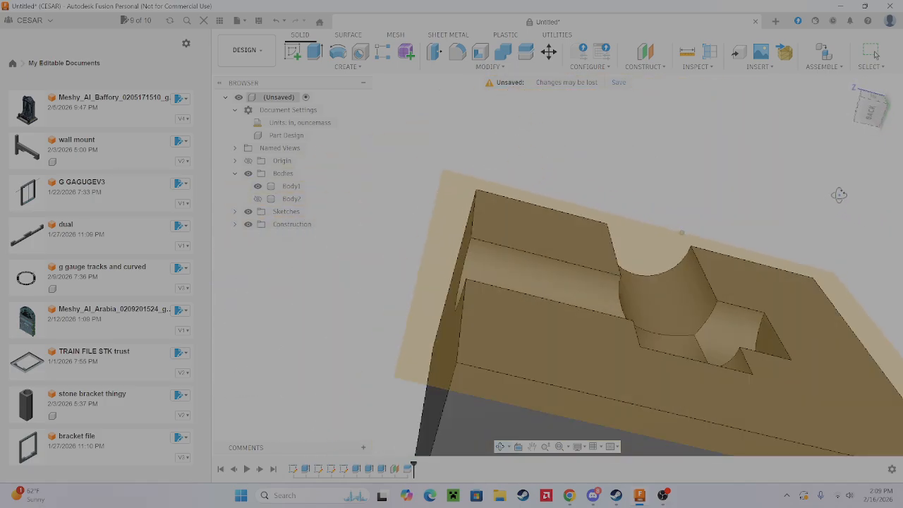
pyautogui.click(258, 199)
pyautogui.scroll(-3, 537, 244)
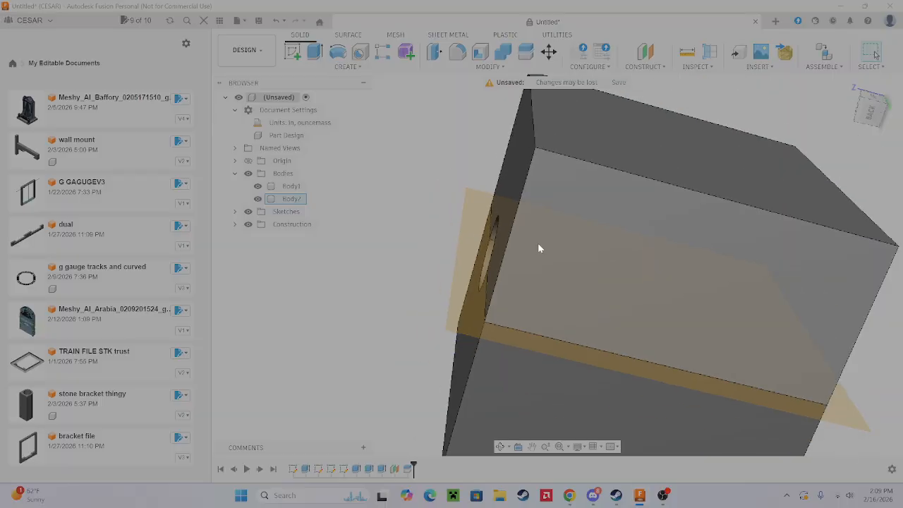
pyautogui.keyDown('shift'); pyautogui.moveTo(537, 244); pyautogui.dragTo(660, 402, button='middle'); pyautogui.keyUp('shift')
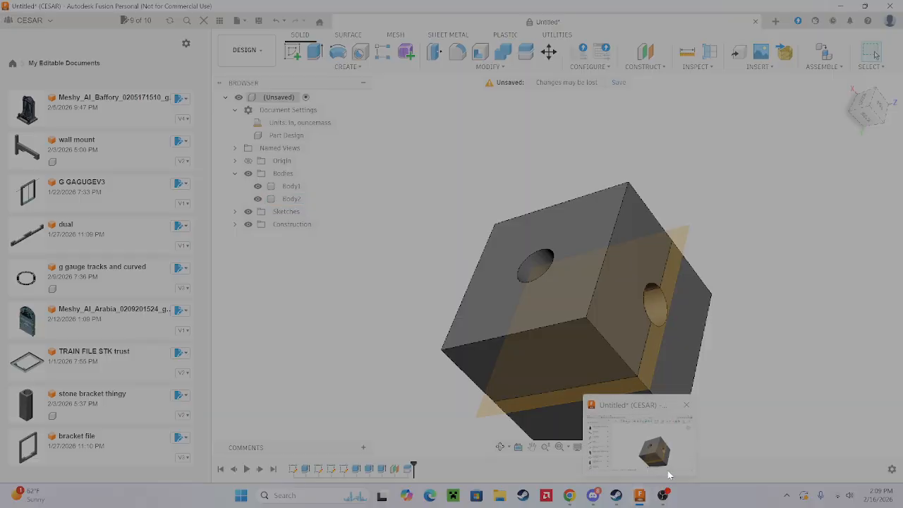